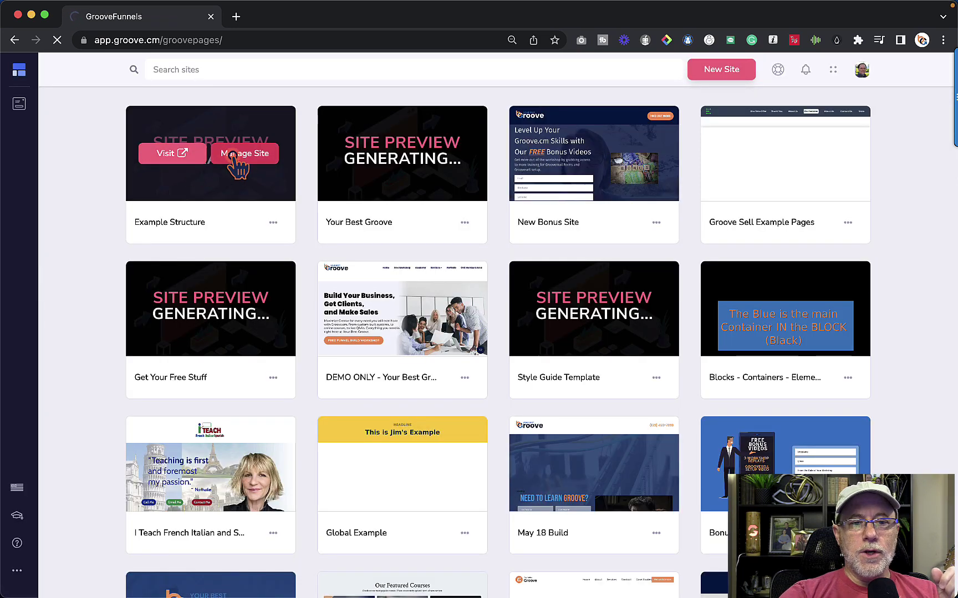
Open Example Structure in the builder and show the Home page's Page Information settings.
left_click(236, 162)
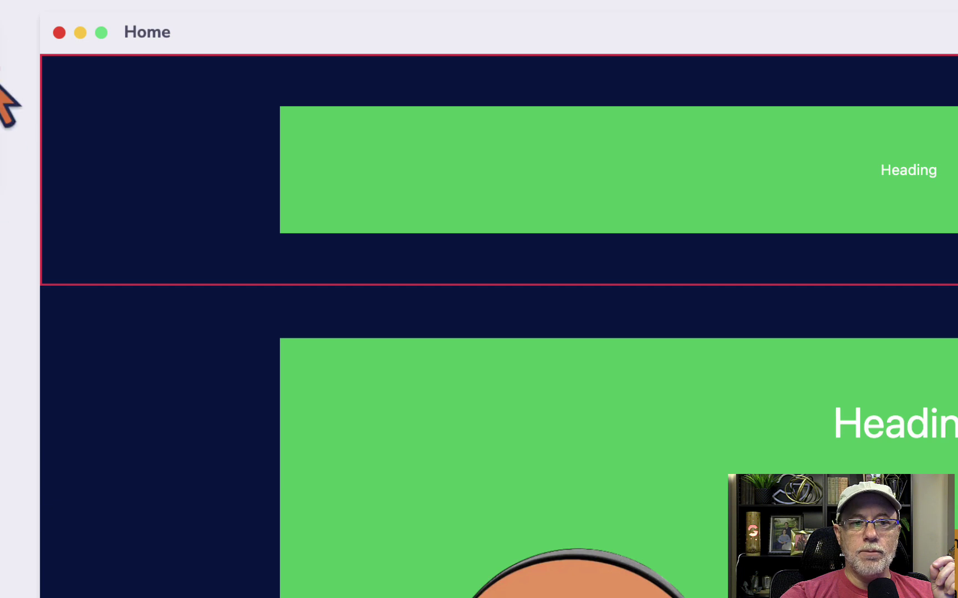
left_click(3, 41)
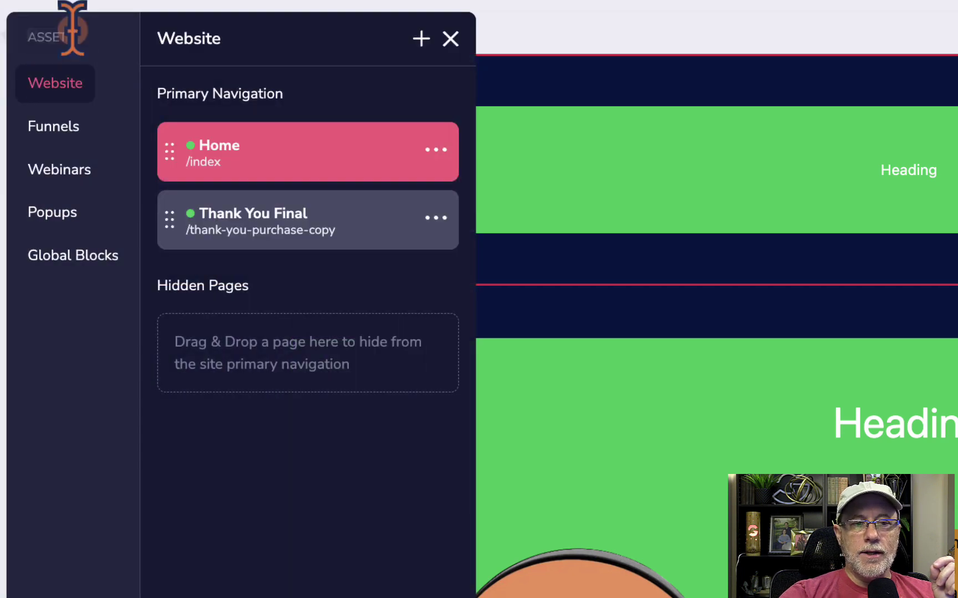
left_click(435, 149)
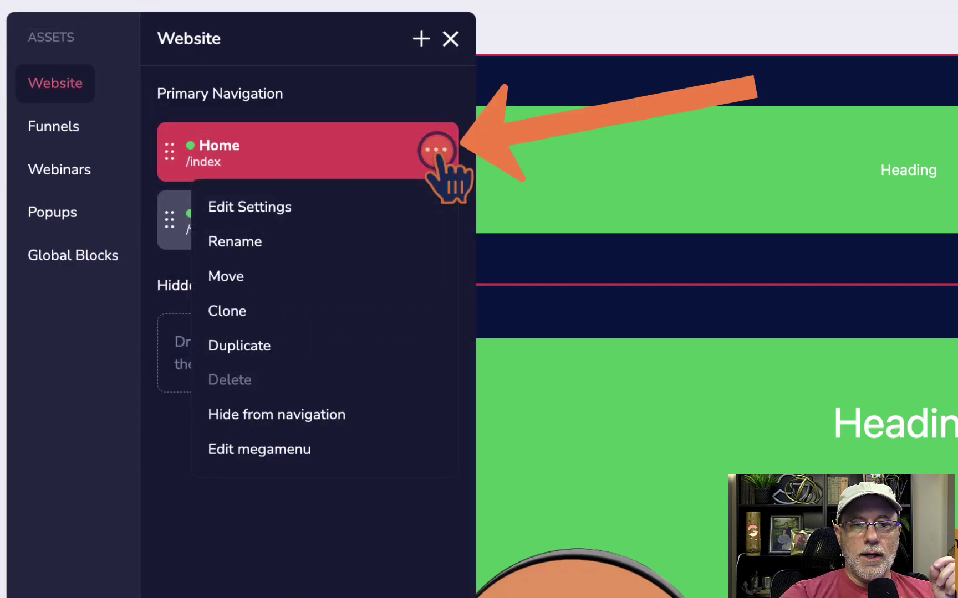
left_click(267, 204)
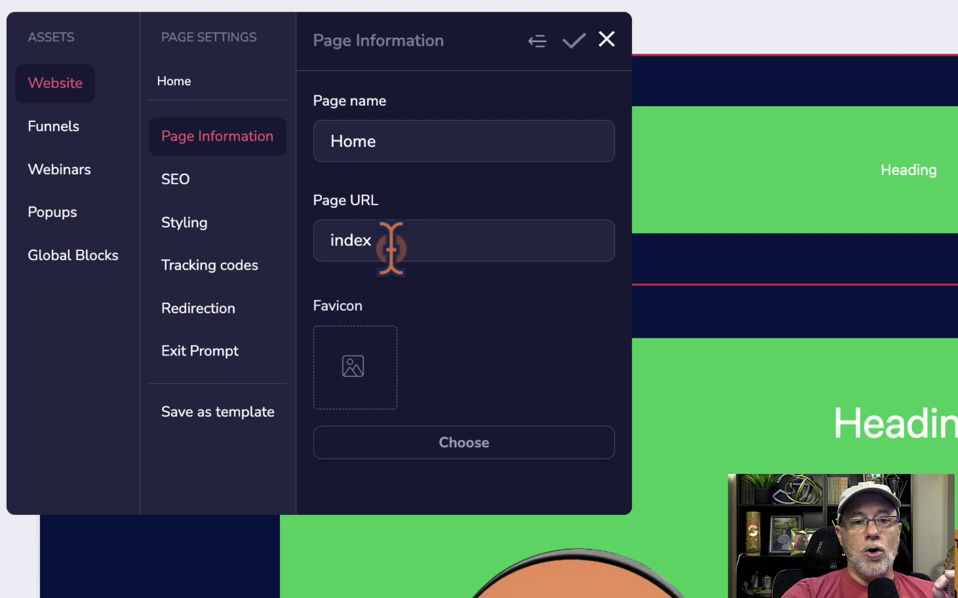
Close the Home page's settings to return to the Website pages list.
left_click(321, 160)
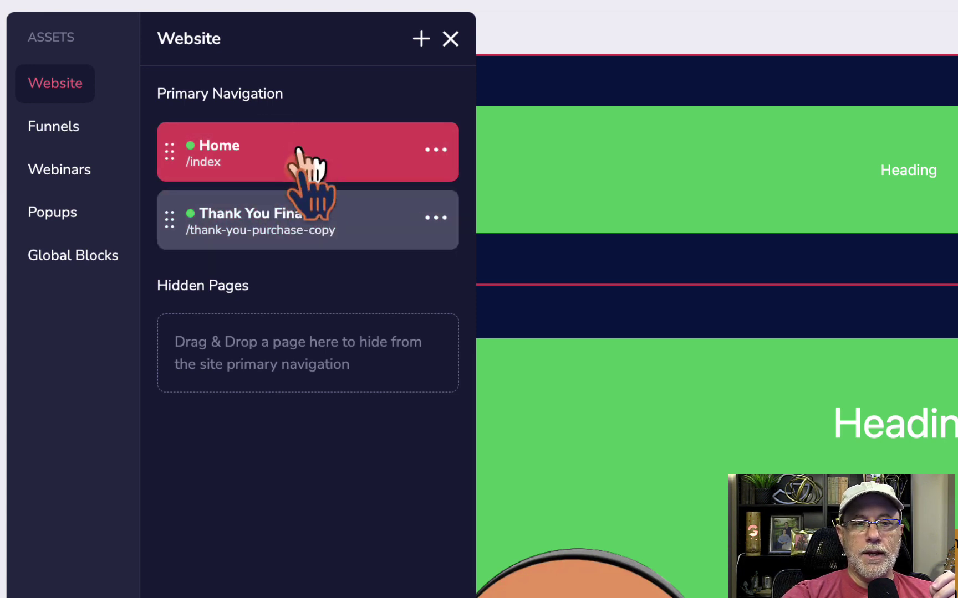
Make Thank You Final the site's home page at /index and select its row.
left_click(438, 217)
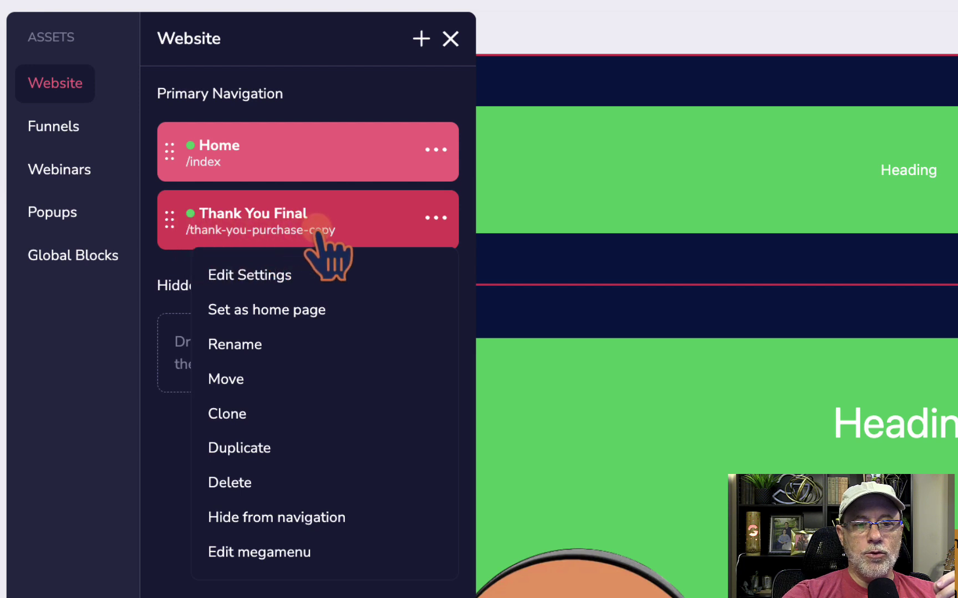
left_click(266, 311)
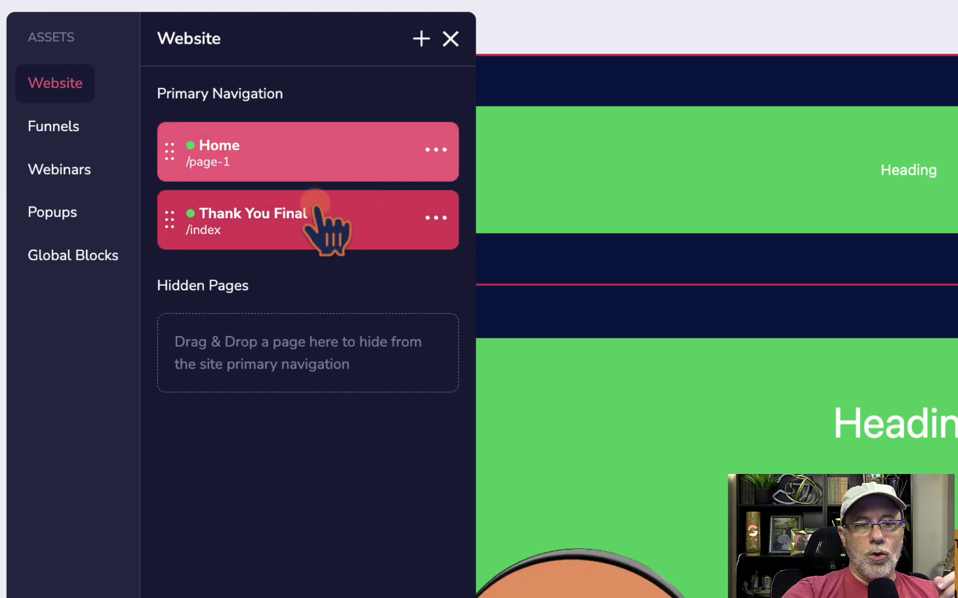
left_click(335, 203)
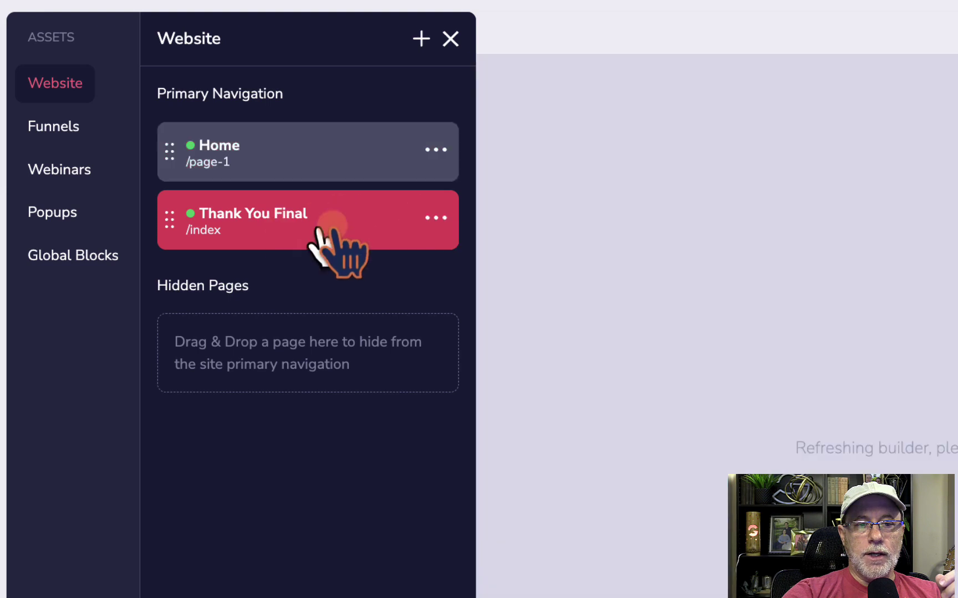
Review Thank You Final's settings, with its name and the index URL, then return to the page list.
right_click(333, 235)
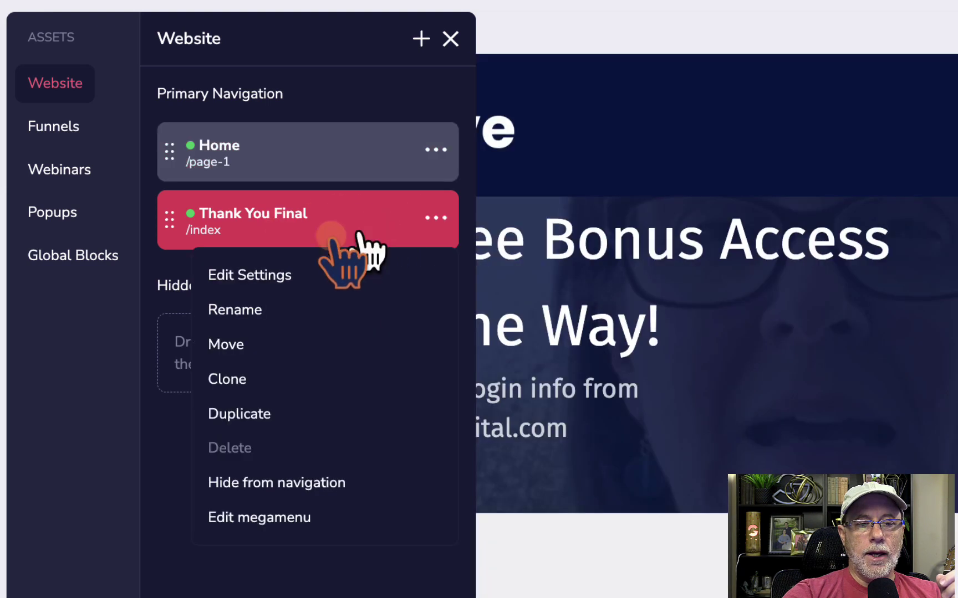
left_click(257, 272)
left_click_drag(330, 142, 593, 142)
left_click(416, 240)
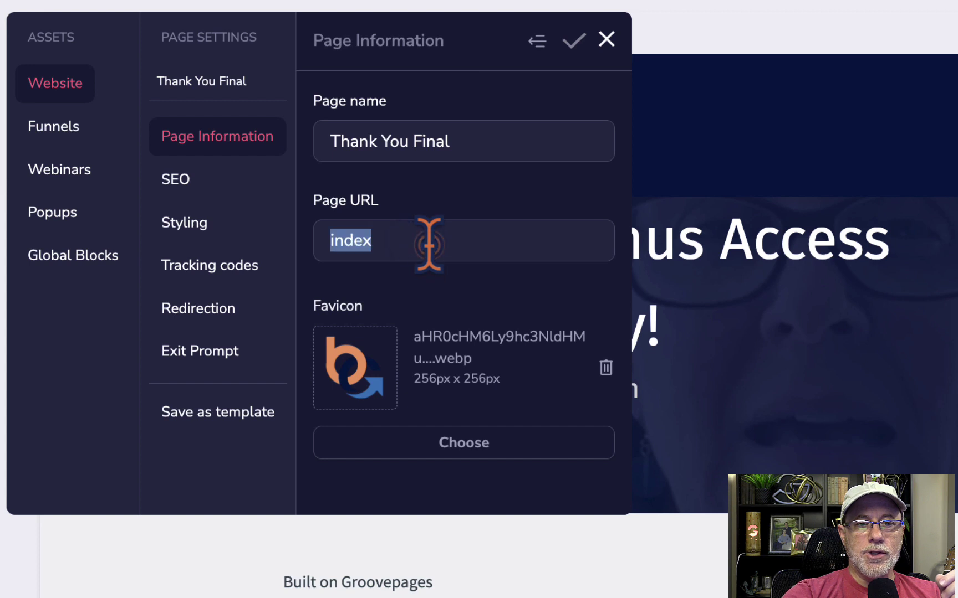
left_click(537, 41)
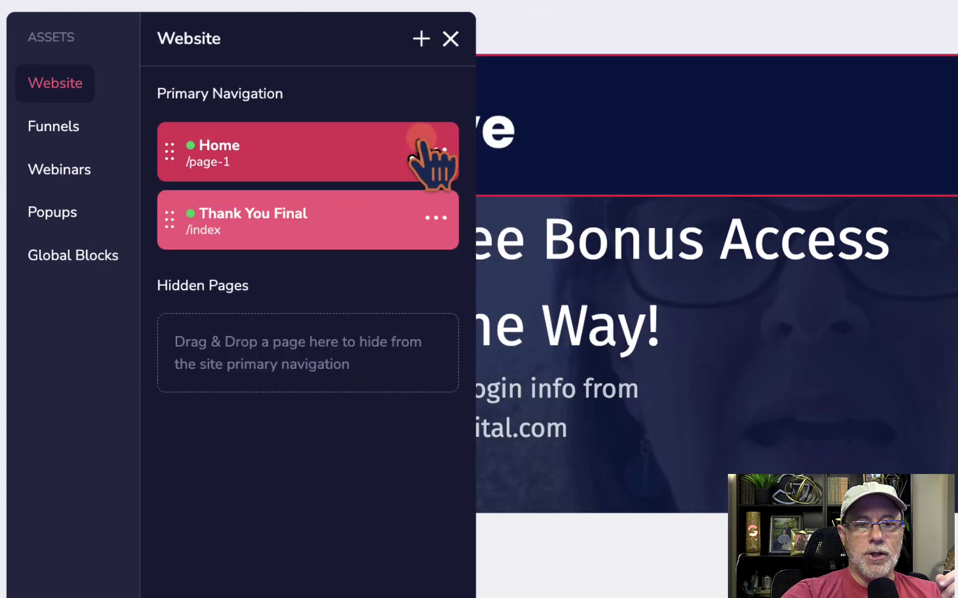
Change the Home page's URL from page-1 to example in its settings.
left_click(424, 142)
left_click(248, 203)
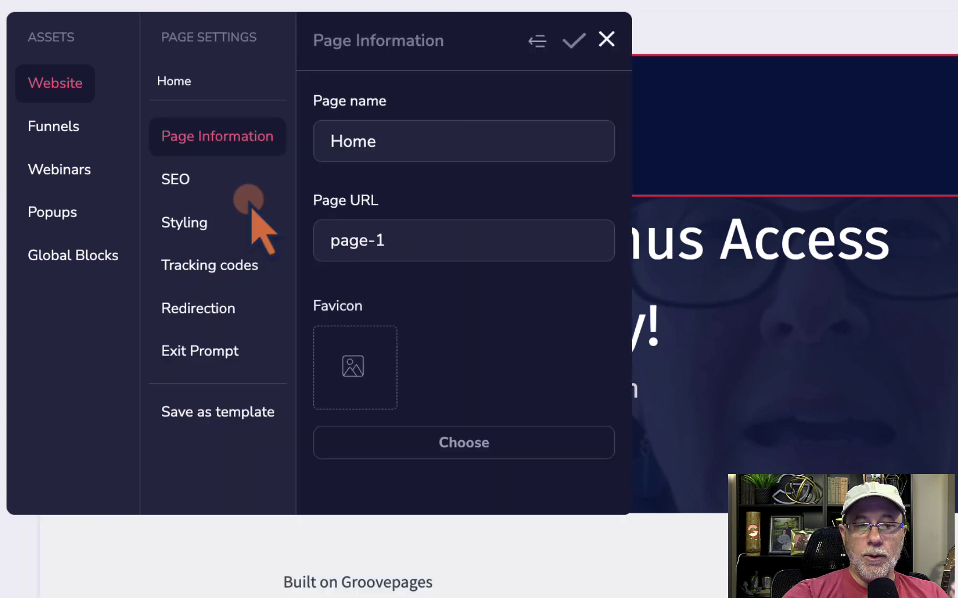
left_click(431, 241)
key("BackSpace")
key("BackSpace")
key("BackSpace")
key("BackSpace")
key("BackSpace")
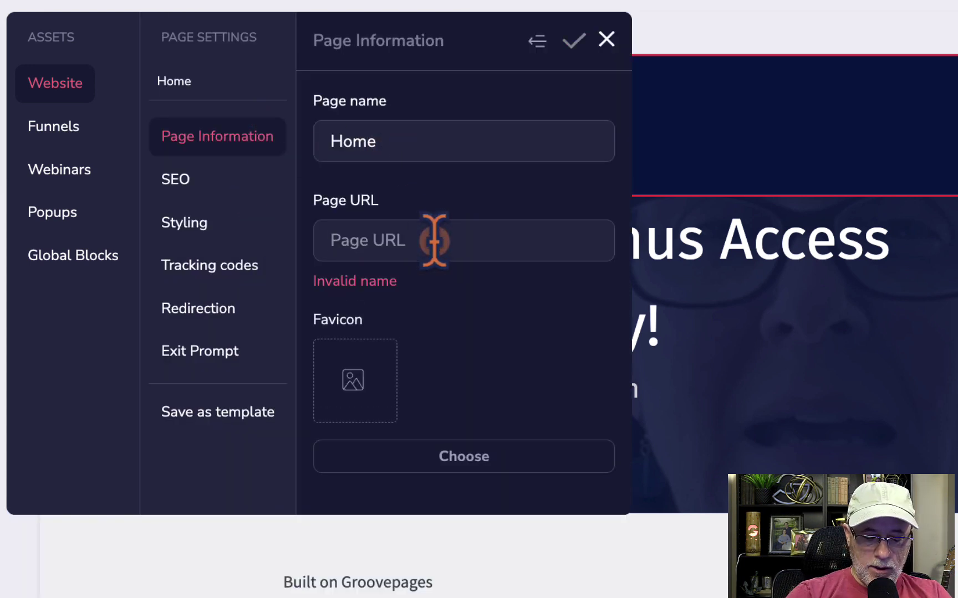
type("Home")
key("BackSpace")
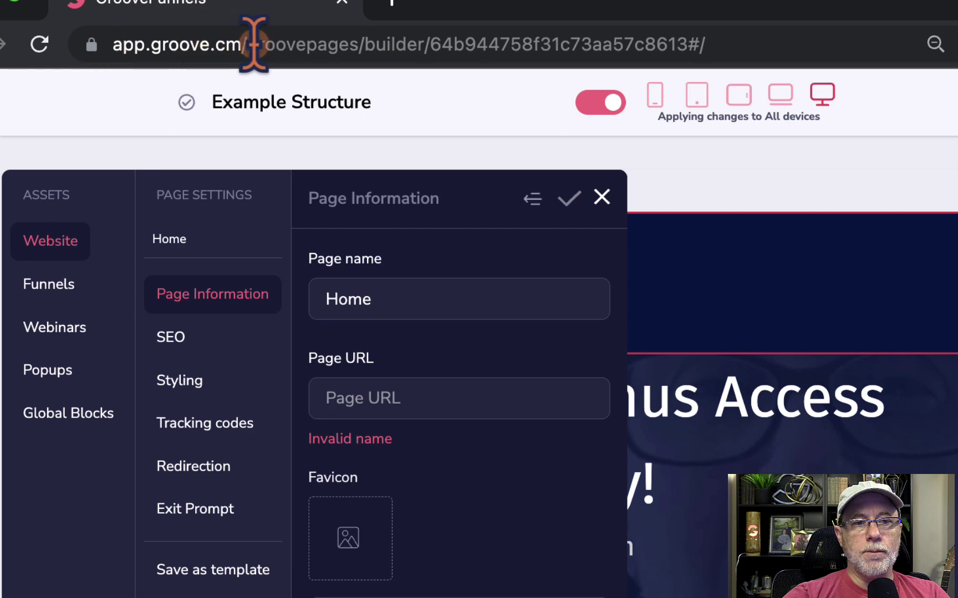
type("example")
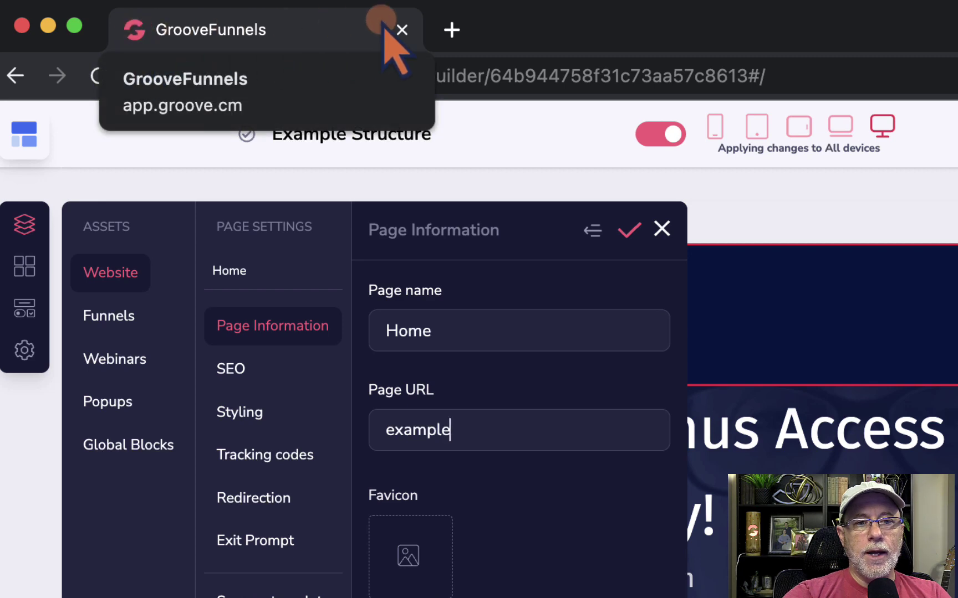
Load yourbestgroove.com in a new Chrome tab, then return to the GrooveFunnels tab.
left_click(451, 29)
type("yourb")
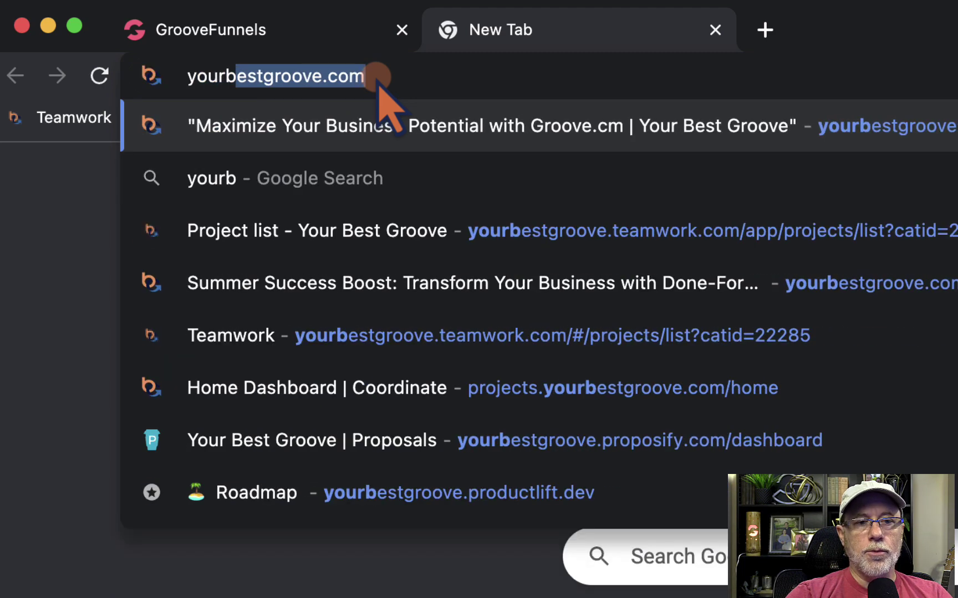
key("Return")
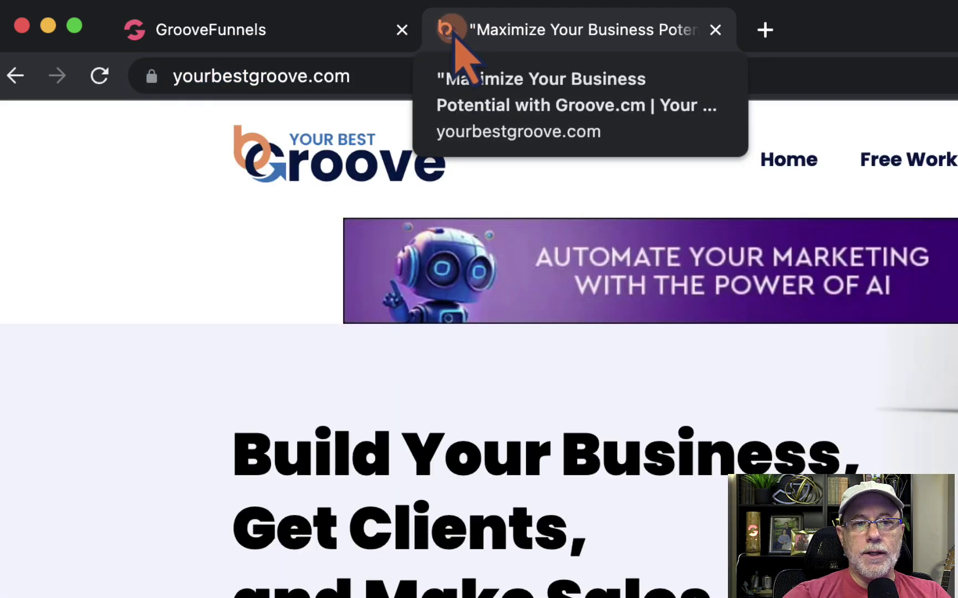
left_click(245, 31)
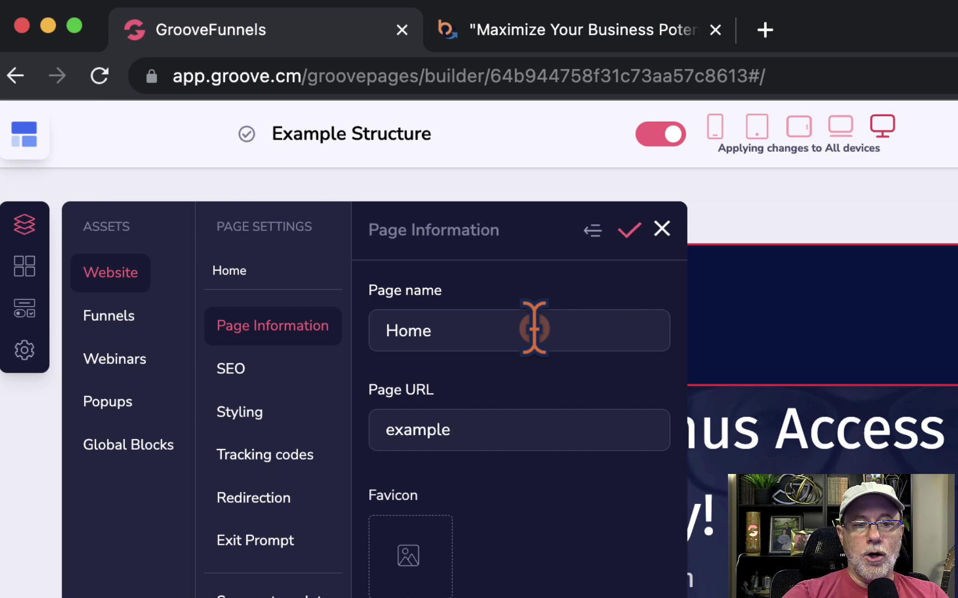
In Home's SEO settings, toggle Disable page indexing and Hide from sitemap on, then off.
left_click(242, 367)
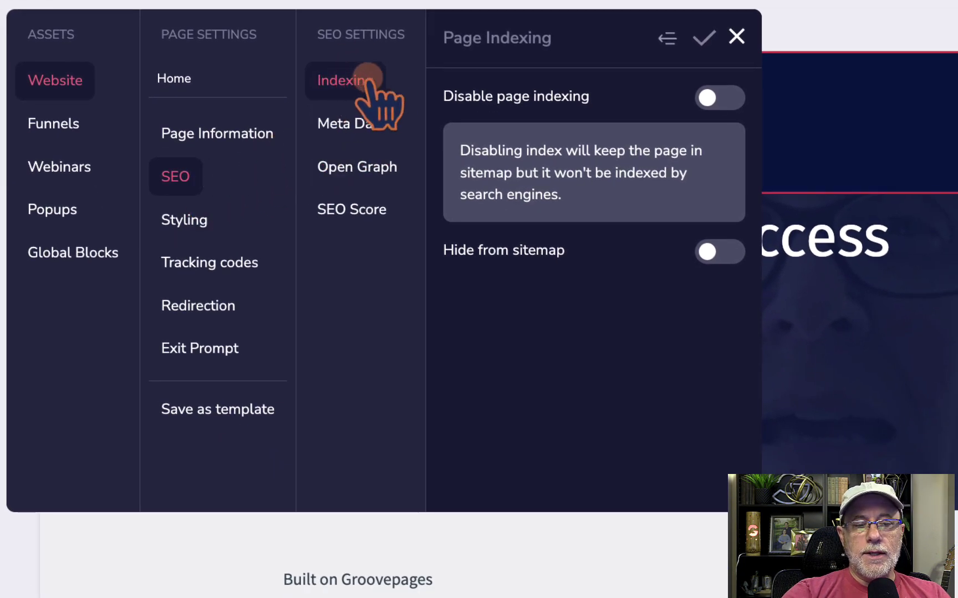
left_click(715, 99)
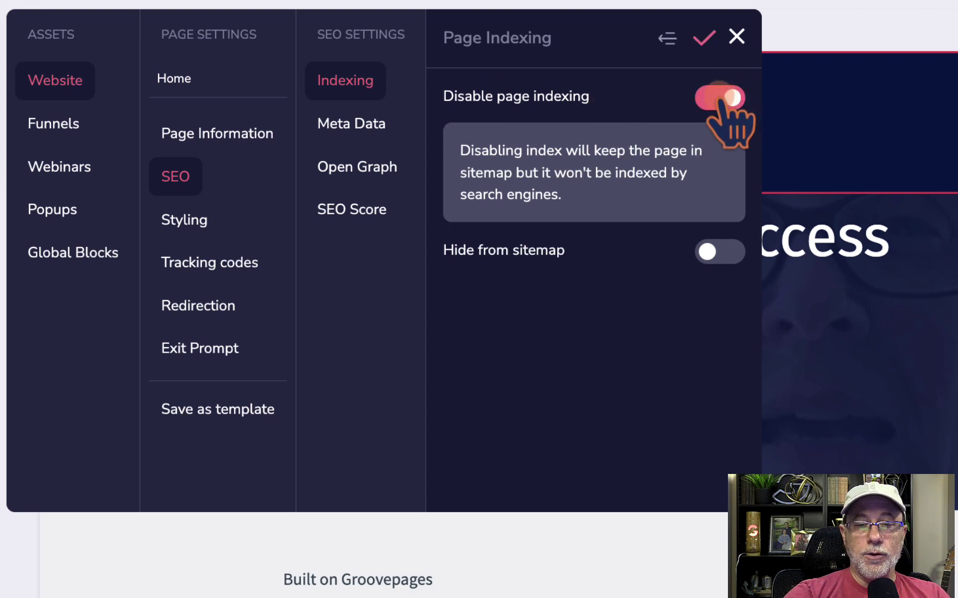
left_click(717, 98)
left_click(716, 252)
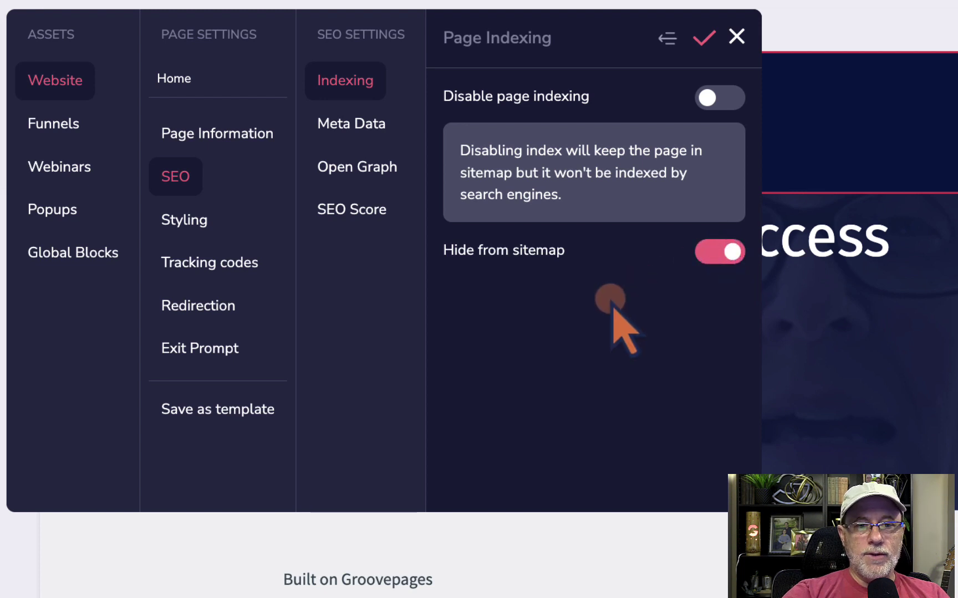
left_click(719, 251)
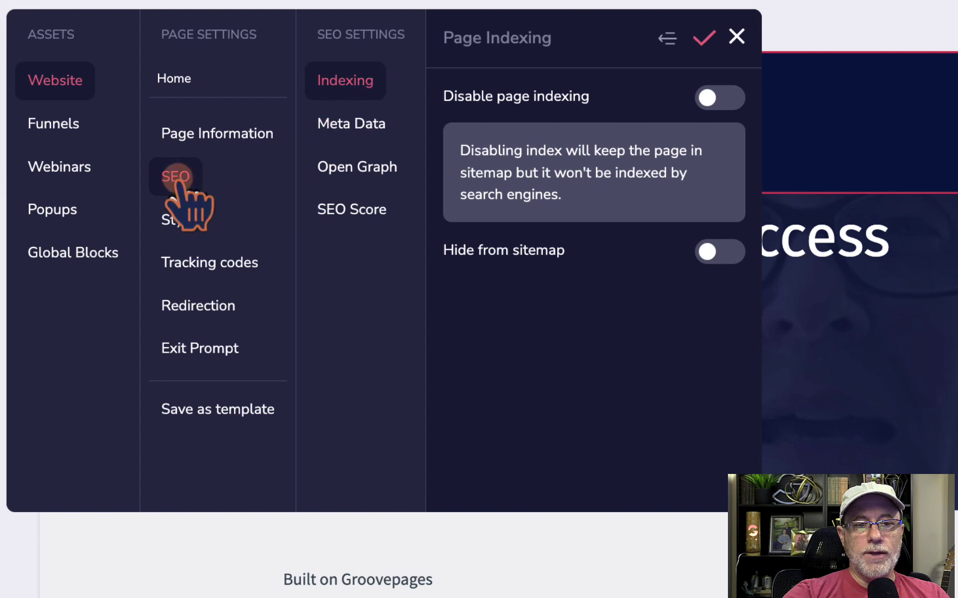
Enter 'thank you' as the Home page's meta keywords under Meta Data.
left_click(357, 124)
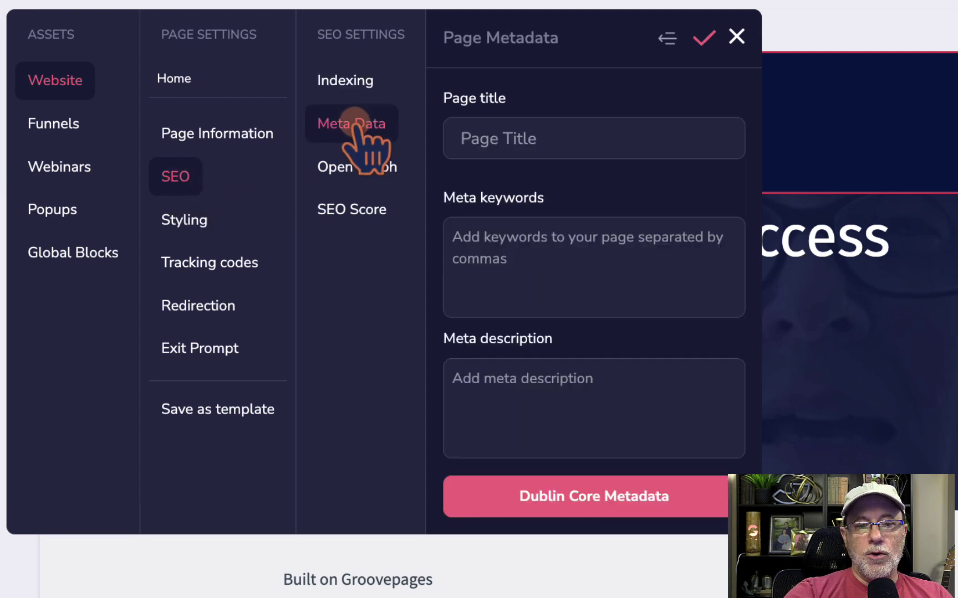
left_click(518, 138)
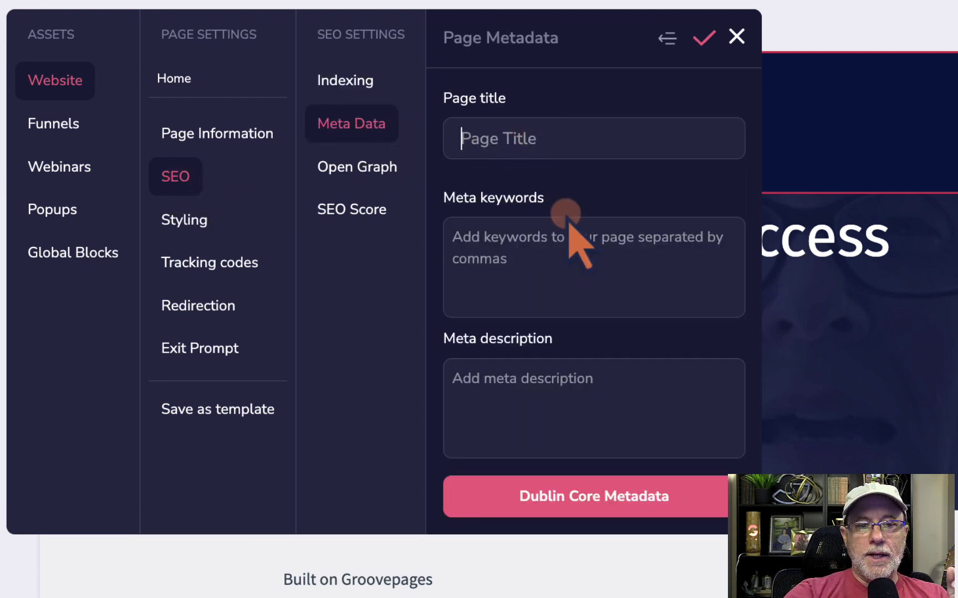
left_click(486, 237)
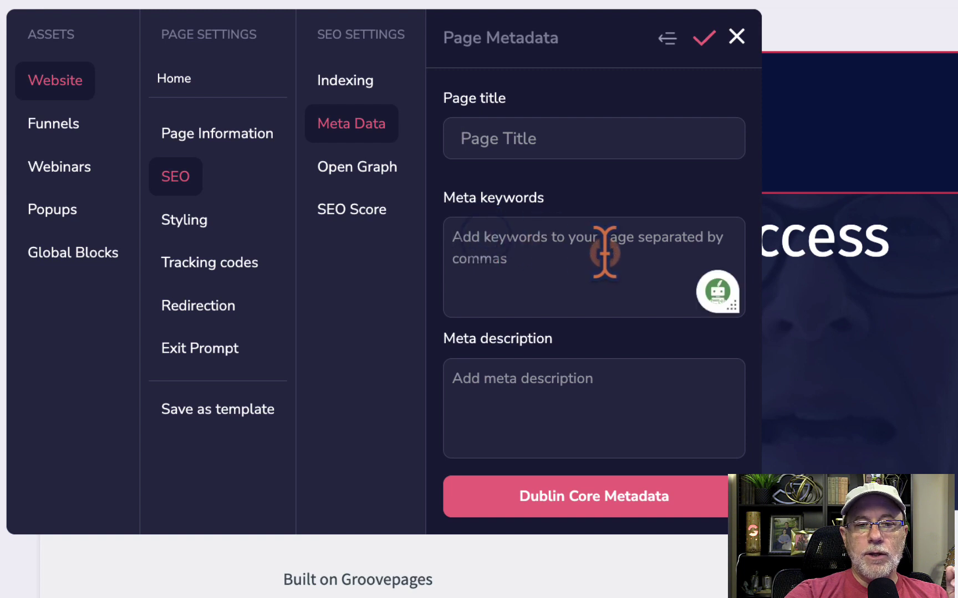
type("thank you")
left_click(514, 393)
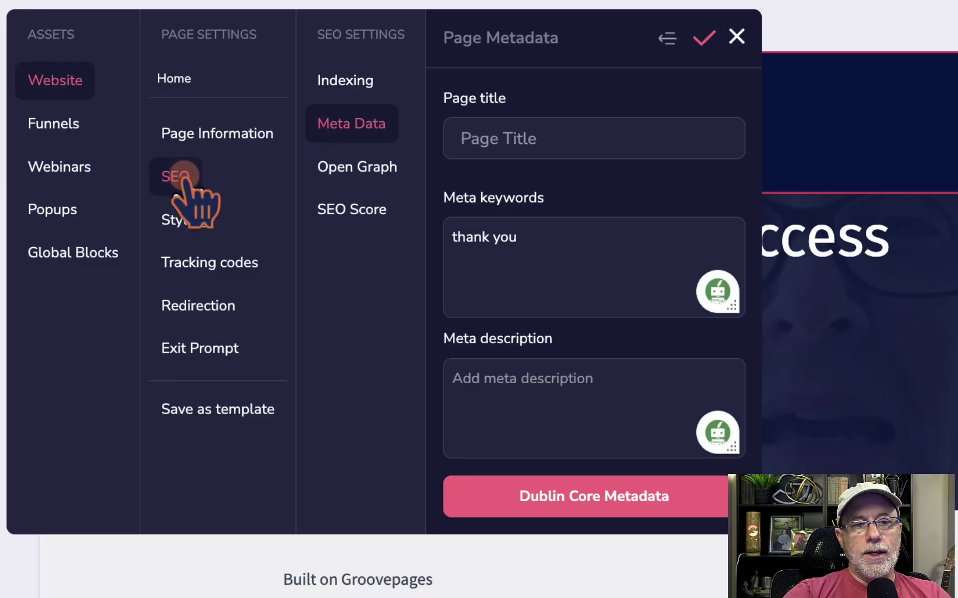
left_click(260, 145)
left_click(182, 175)
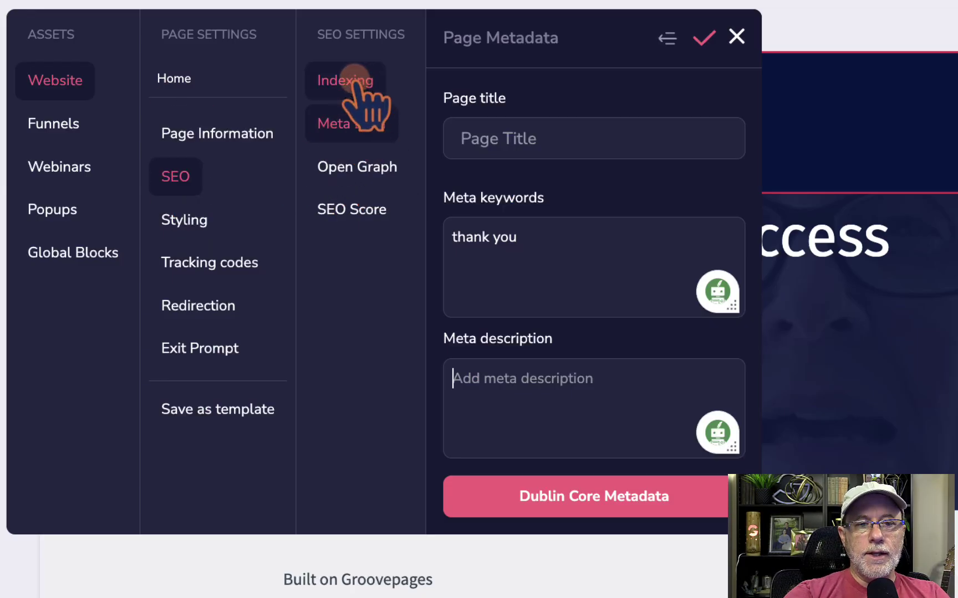
View the Open Graph settings, then the SEO Score showing 5 / 9.
left_click(360, 167)
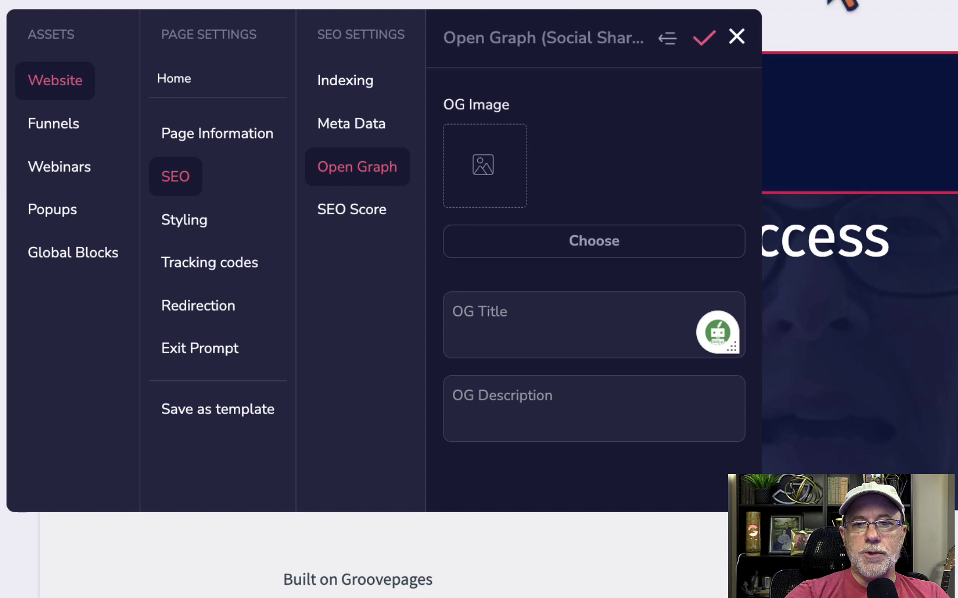
left_click(359, 207)
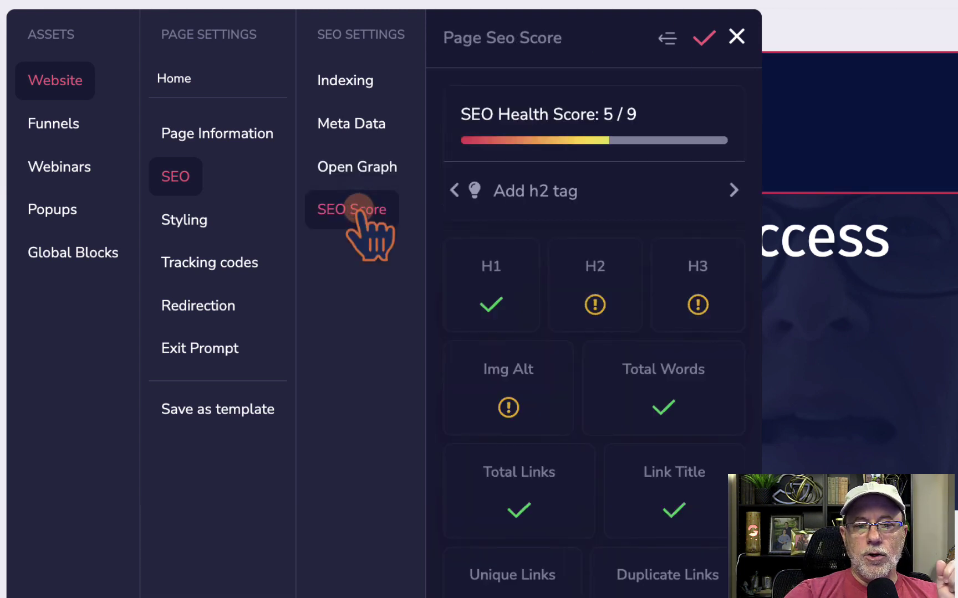
Show the Styling settings and browse the Font list without choosing a font.
left_click(208, 133)
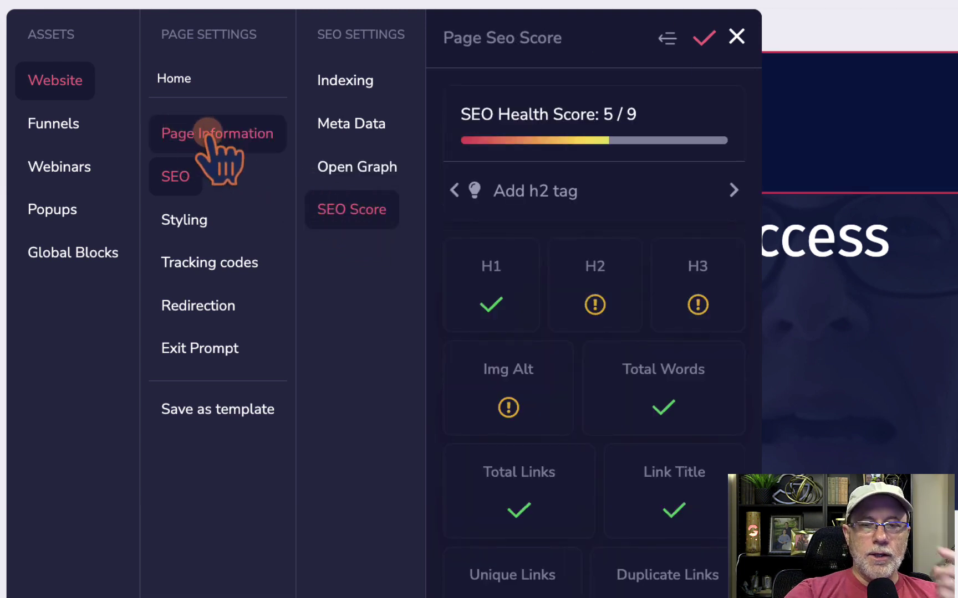
left_click(198, 179)
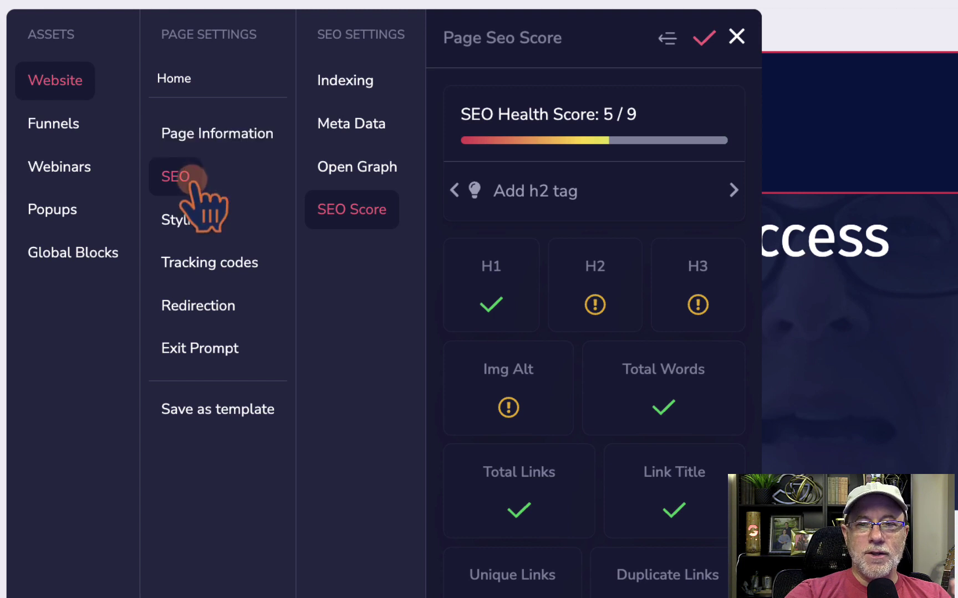
left_click(194, 220)
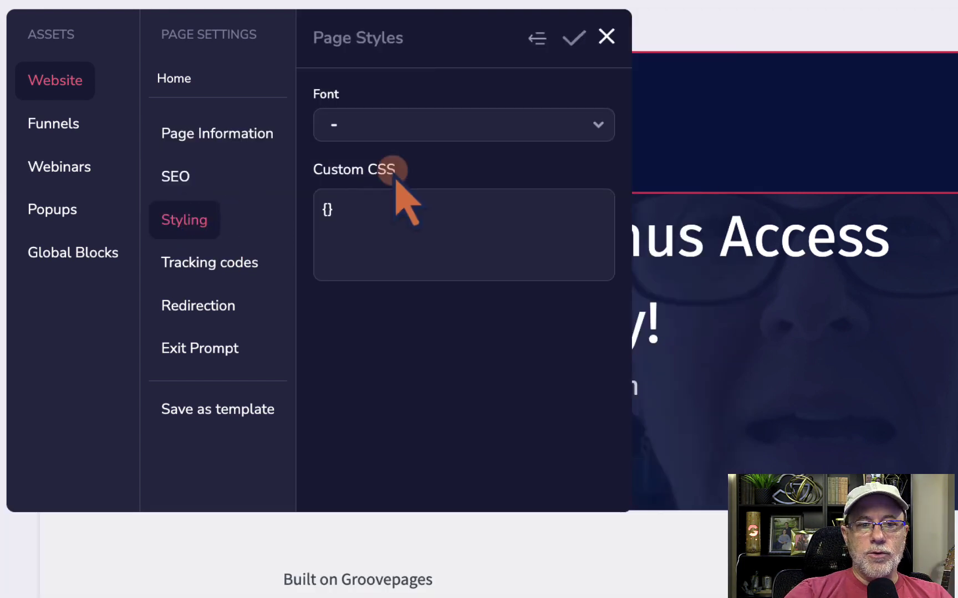
left_click(432, 120)
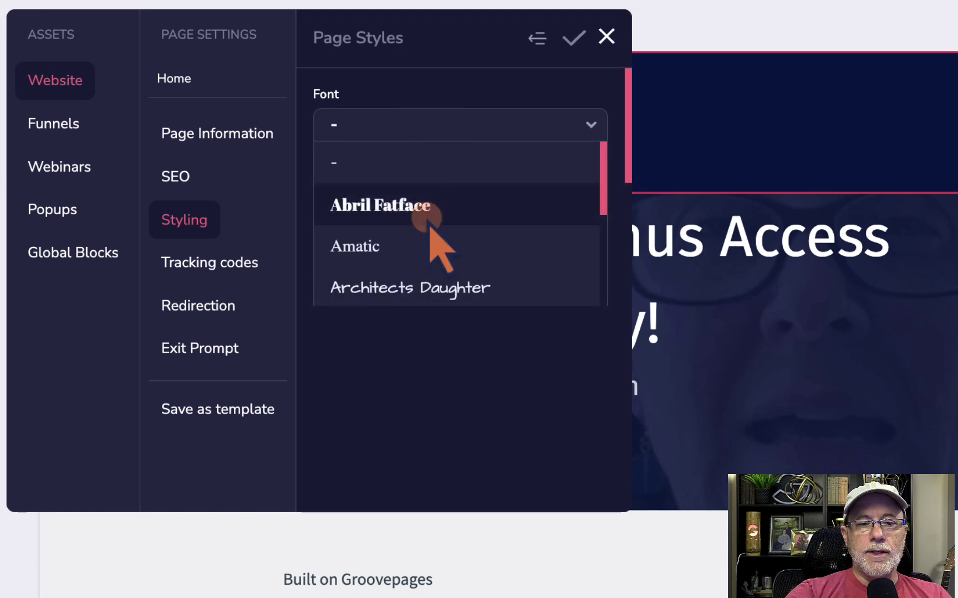
scroll(441, 232, "down", 10)
scroll(444, 242, "up", 2)
scroll(443, 243, "down", 6)
scroll(448, 211, "up", 12)
left_click(394, 90)
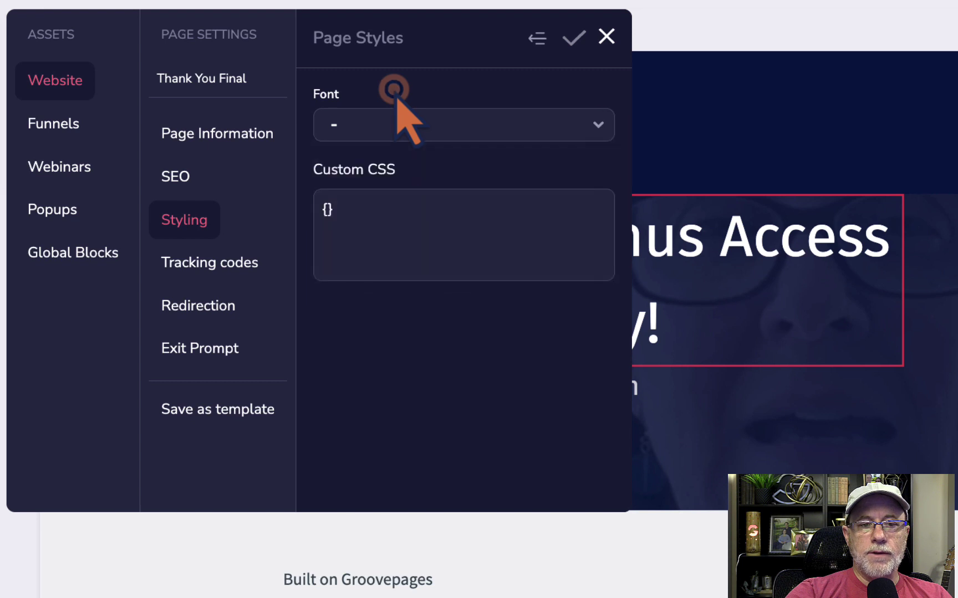
left_click(402, 216)
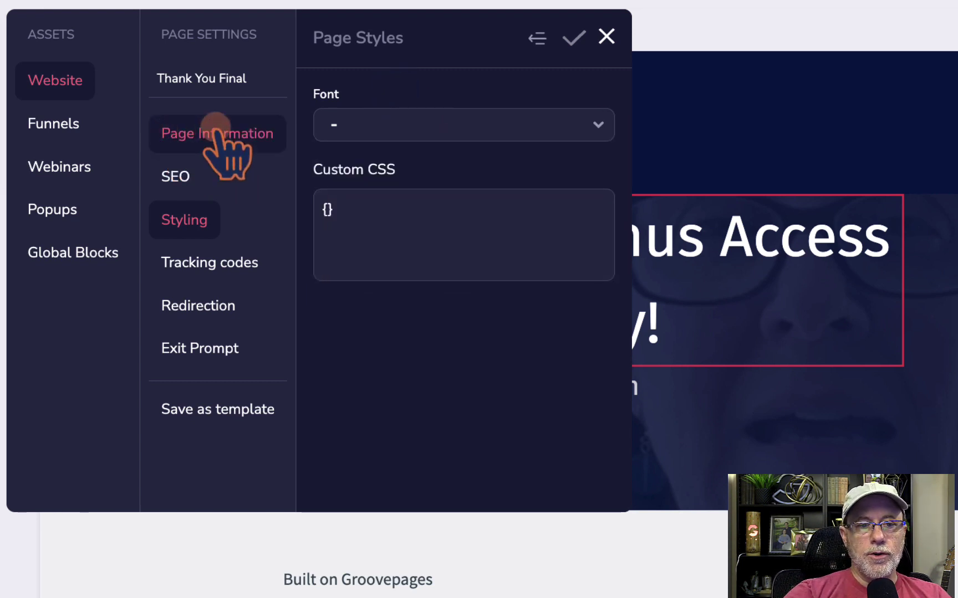
Show Tracking codes and visit the empty head, body top and body bottom code boxes.
left_click(205, 262)
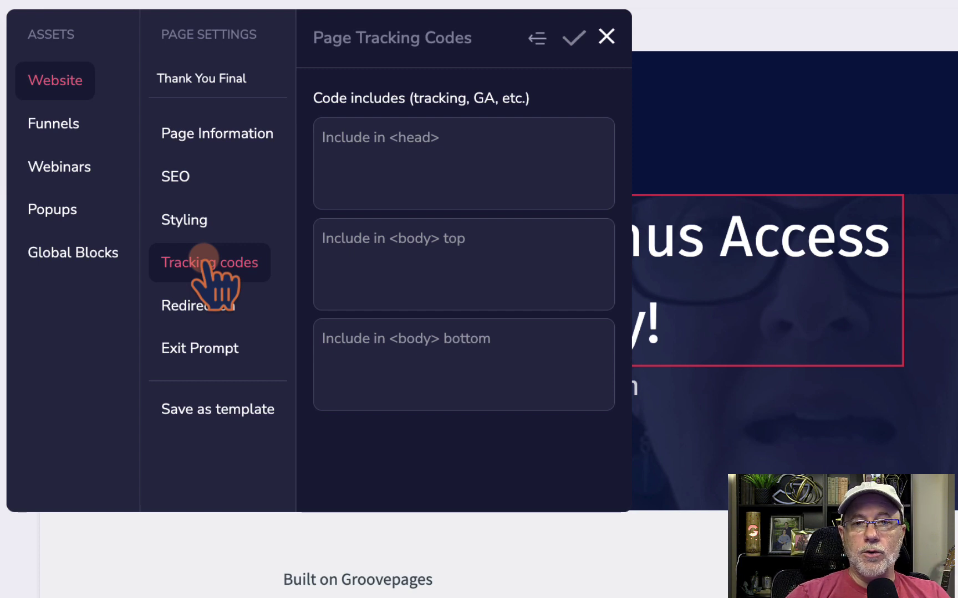
left_click(372, 158)
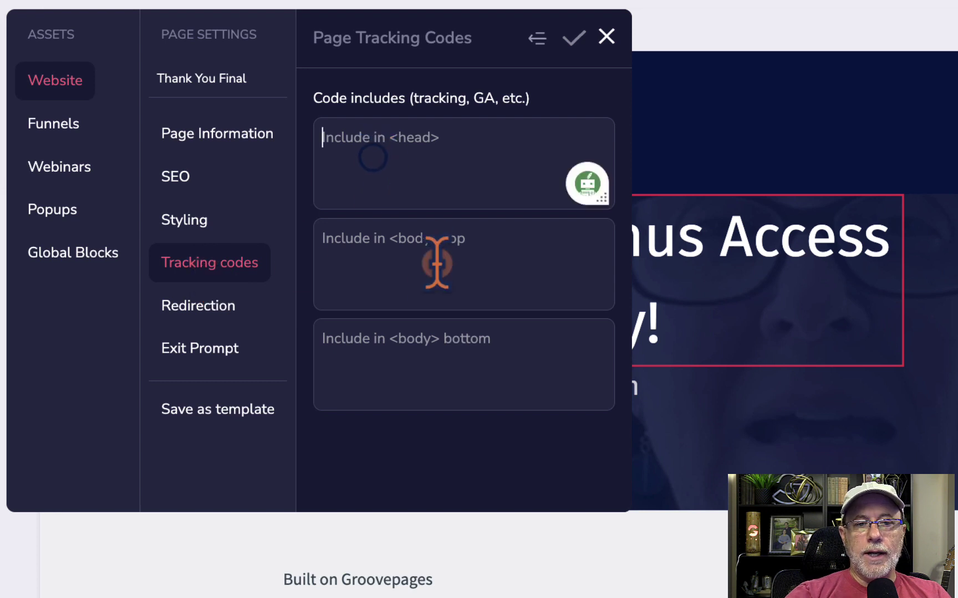
left_click(385, 300)
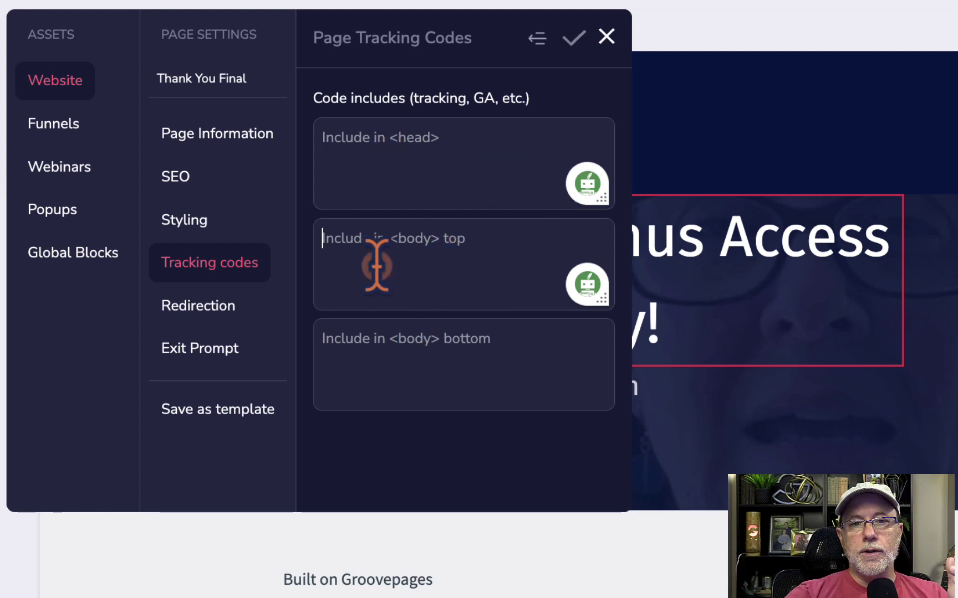
left_click(385, 342)
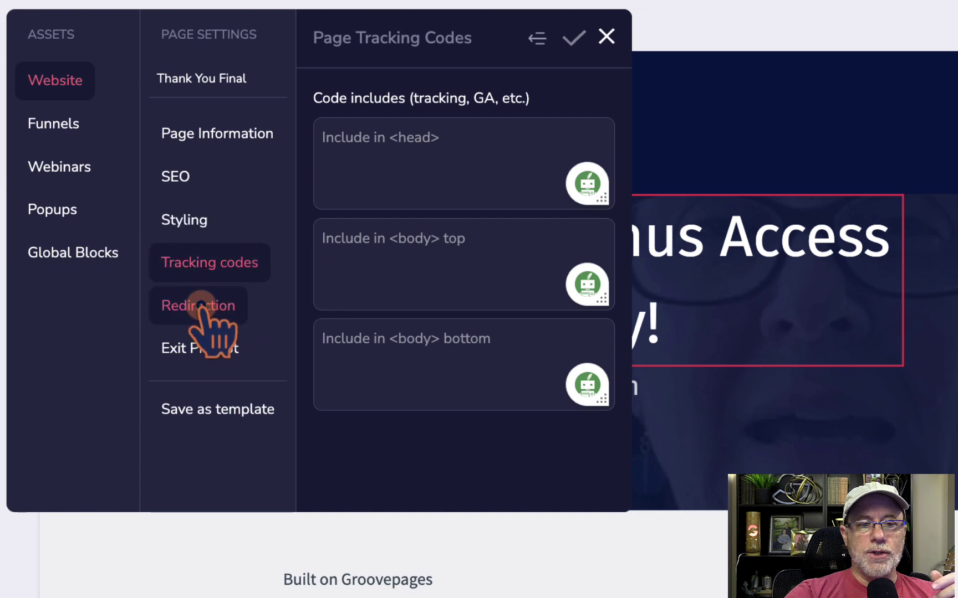
Enable page redirection, try the Internal Pages and External URL types, then switch redirection off.
left_click(211, 321)
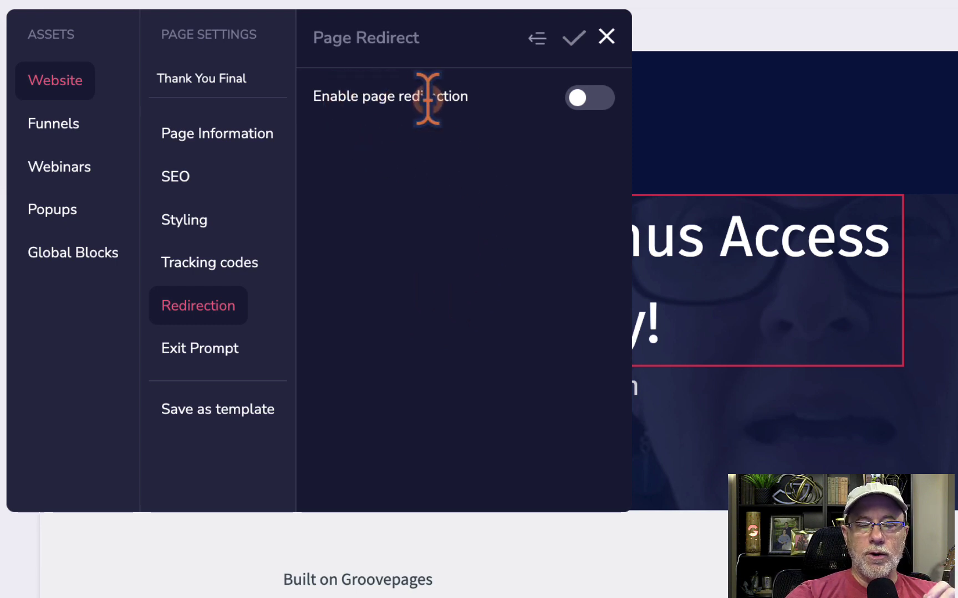
left_click(583, 98)
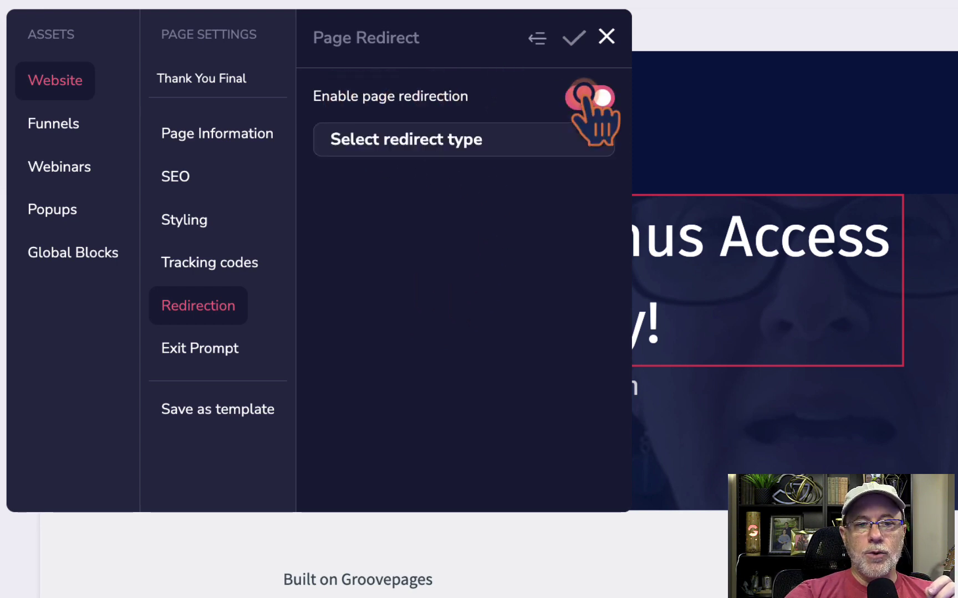
left_click(433, 140)
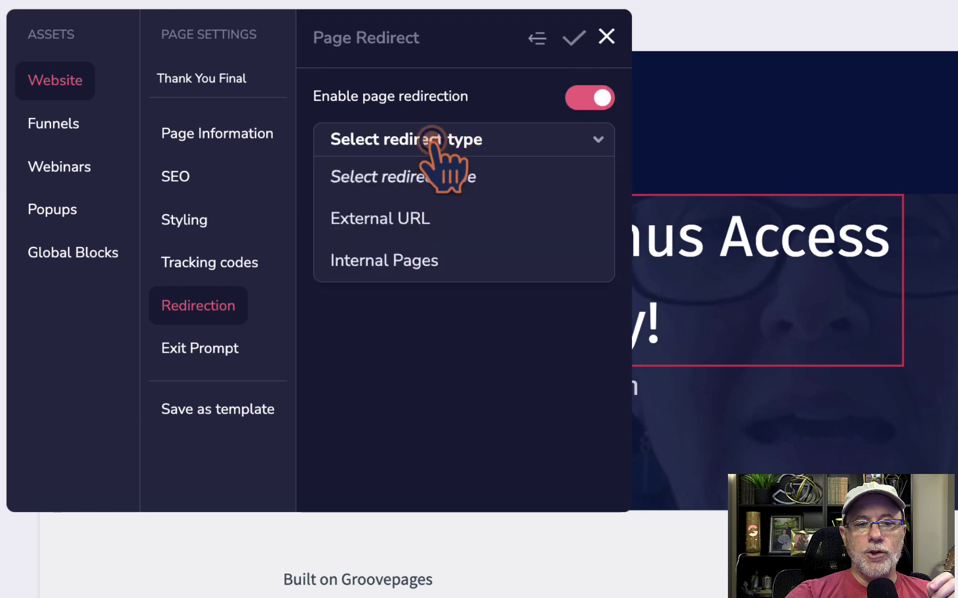
left_click(413, 269)
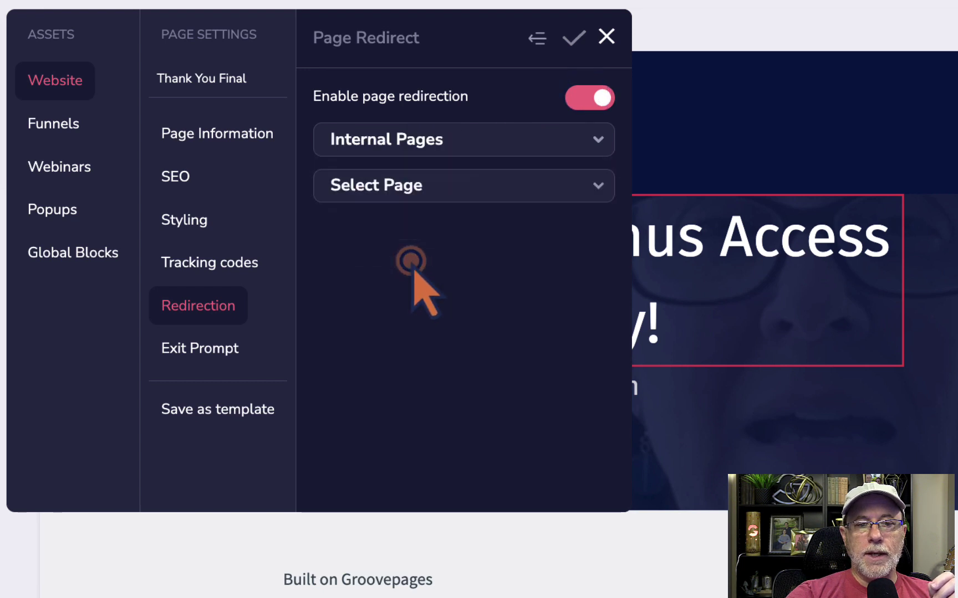
left_click(447, 138)
left_click(398, 220)
left_click(368, 188)
left_click(205, 342)
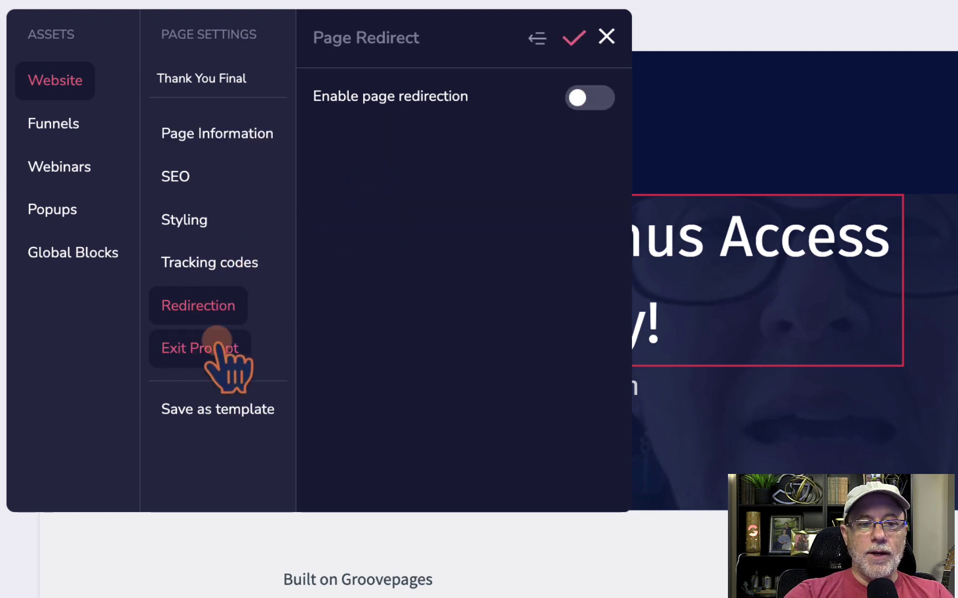
Switch 'Exit page by confirmation' on and back off in the Exit Prompt settings.
left_click(208, 344)
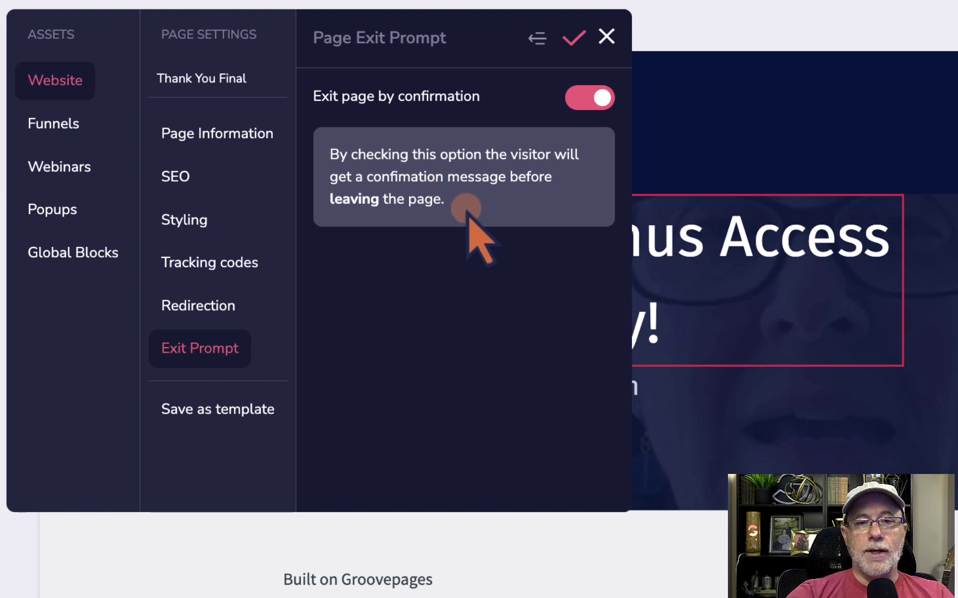
left_click(581, 98)
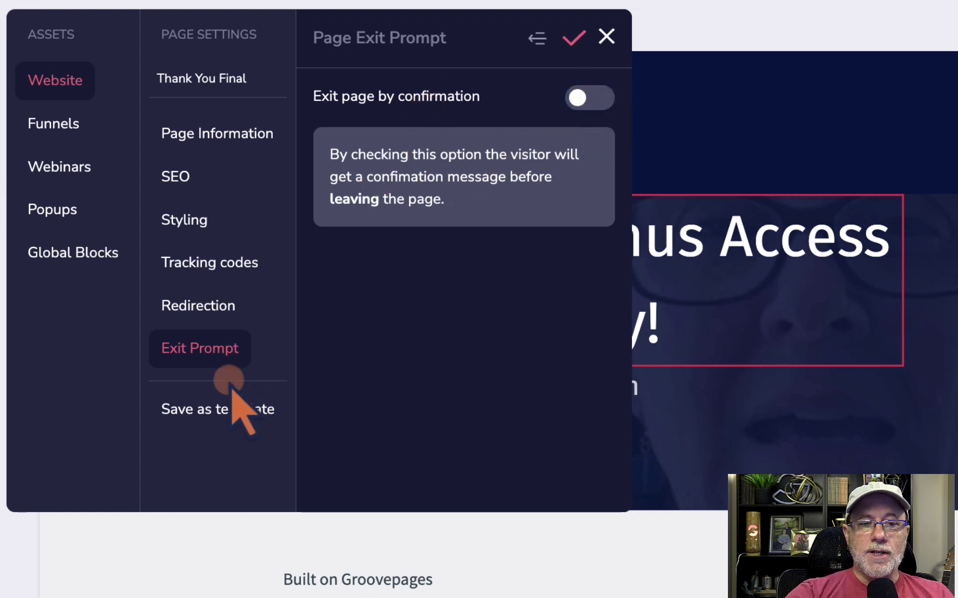
left_click(222, 410)
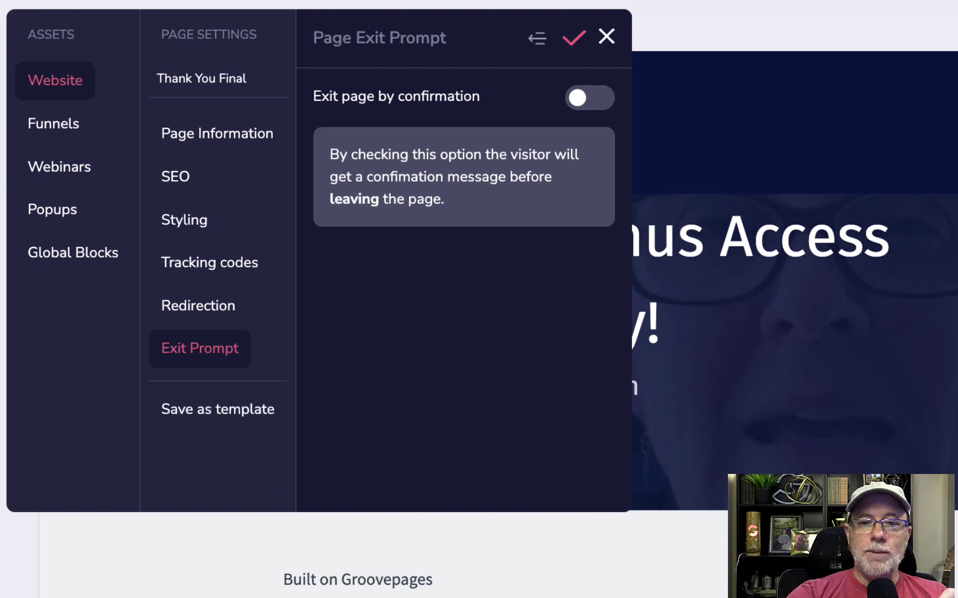
Save Thank You Final as a template and return to the website's page list.
left_click(210, 411)
left_click(341, 364)
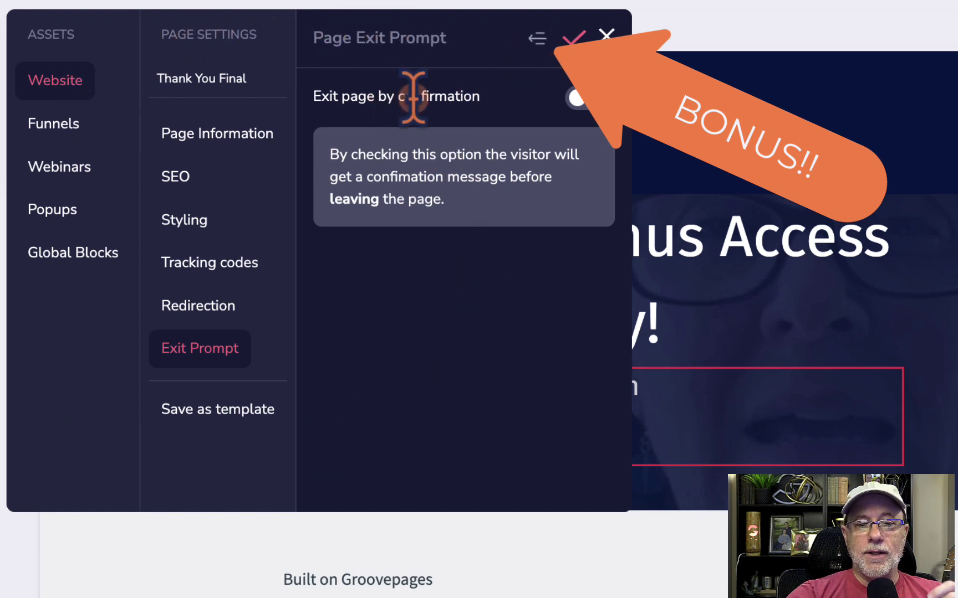
left_click(574, 37)
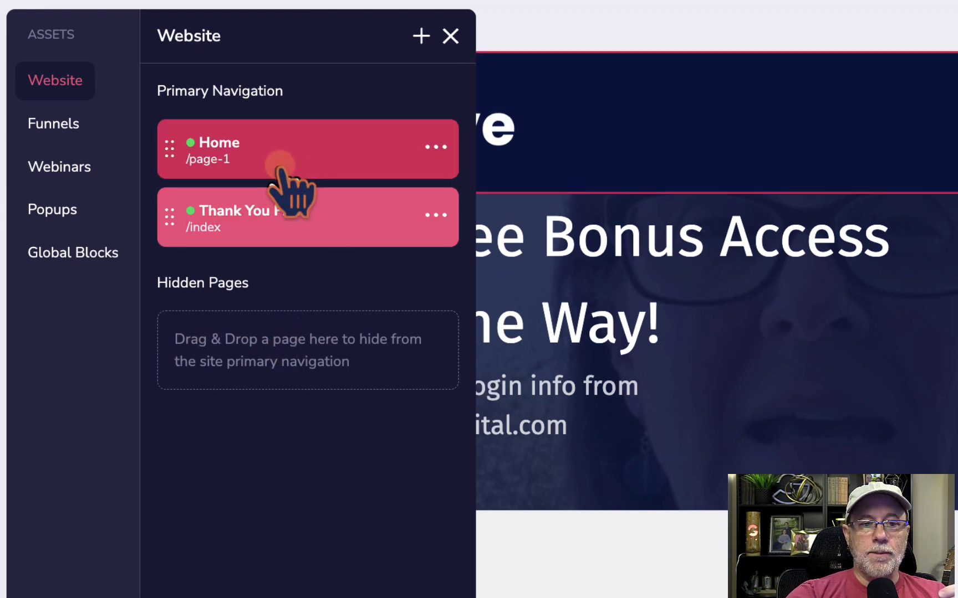
Reopen Thank You Final's page settings from its ... menu, then go back to the page list.
left_click(436, 217)
left_click(277, 272)
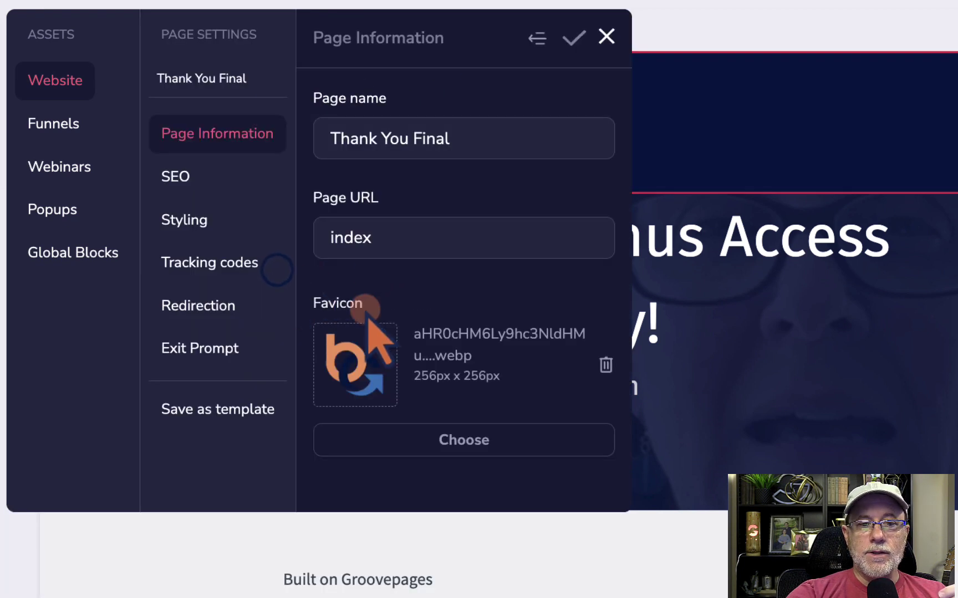
left_click(535, 38)
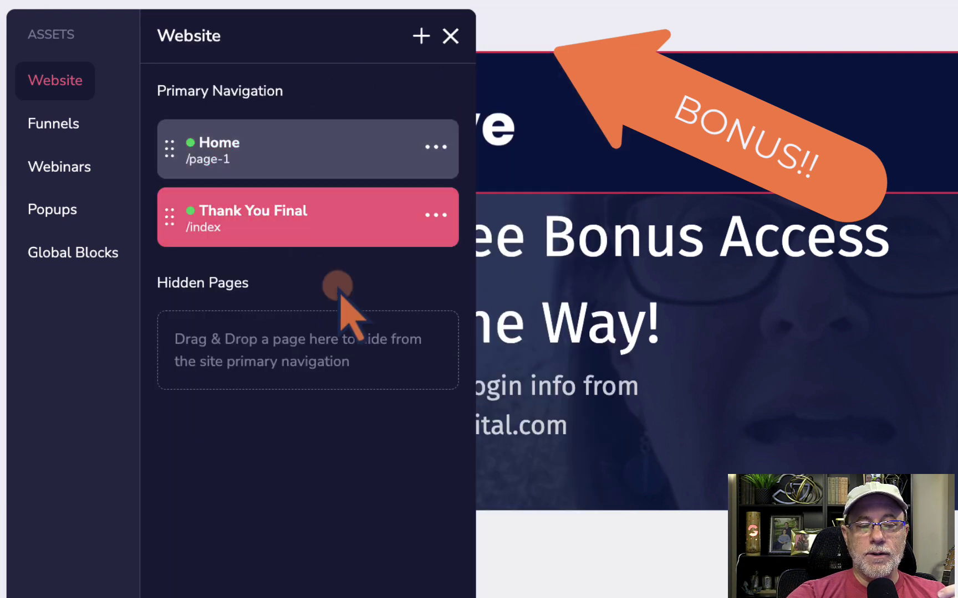
Find Thank You Final under My Templates in the new-page template picker, then close the picker.
left_click(423, 37)
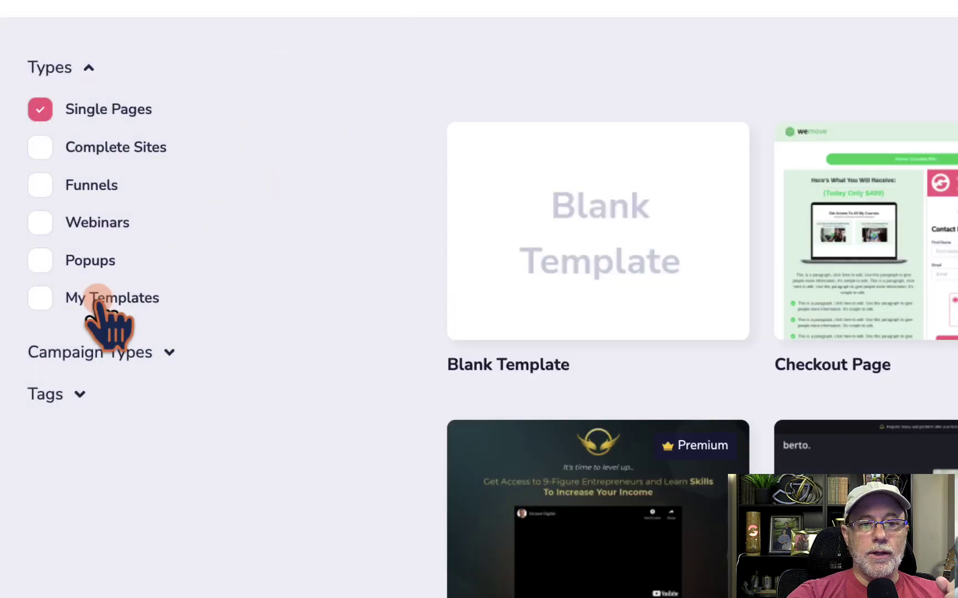
left_click(100, 296)
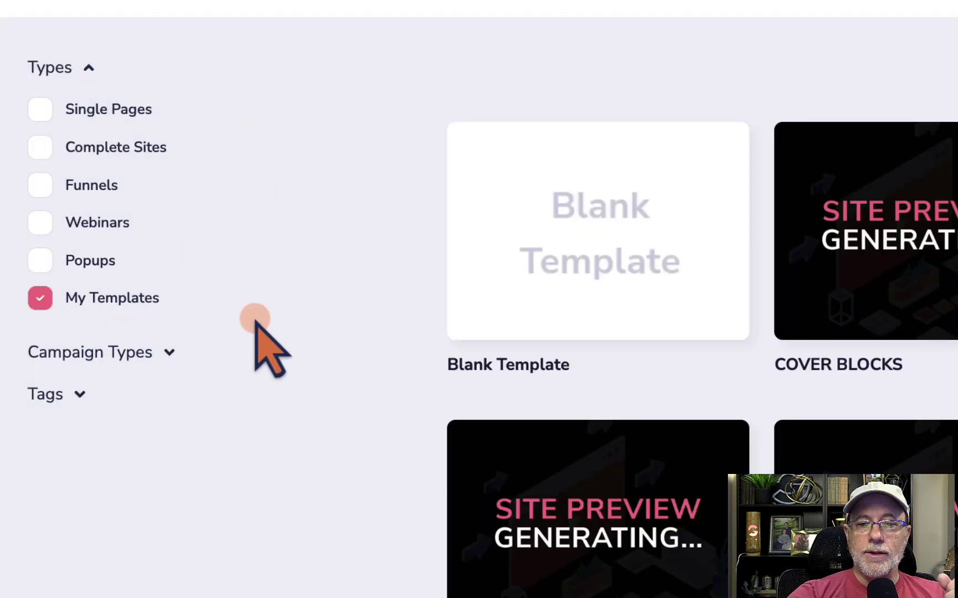
scroll(642, 534, "down", 10)
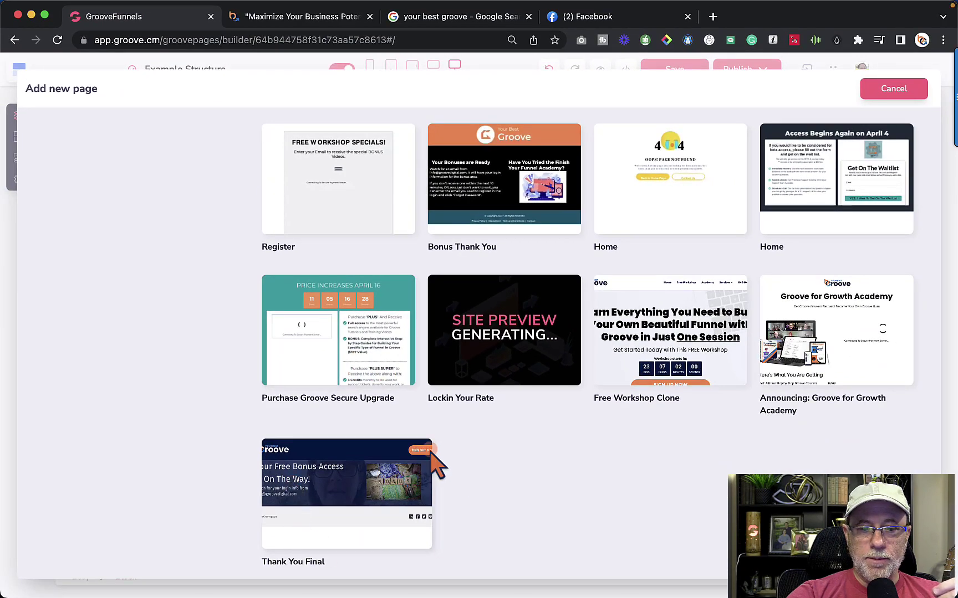
left_click(430, 455)
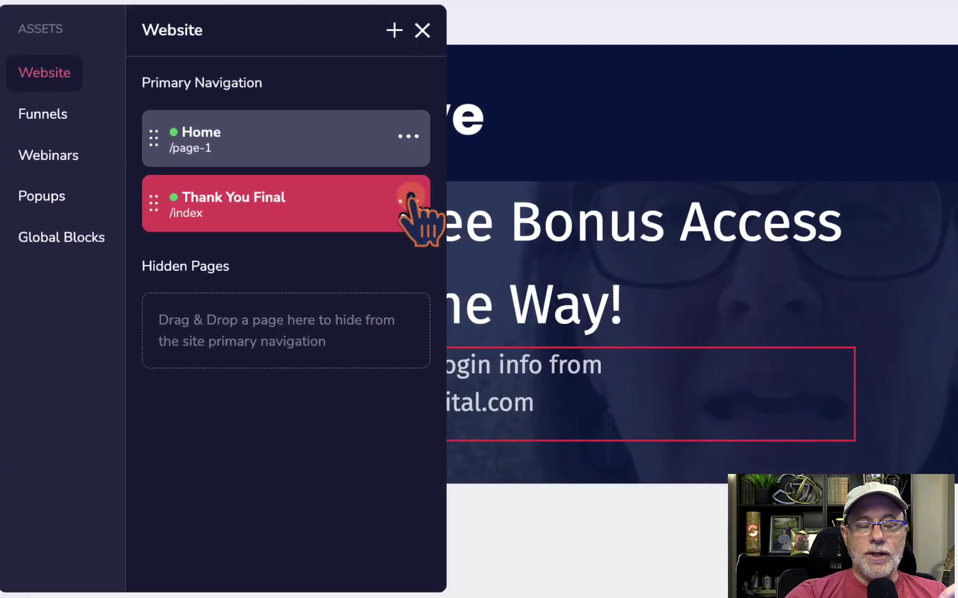
left_click(256, 207)
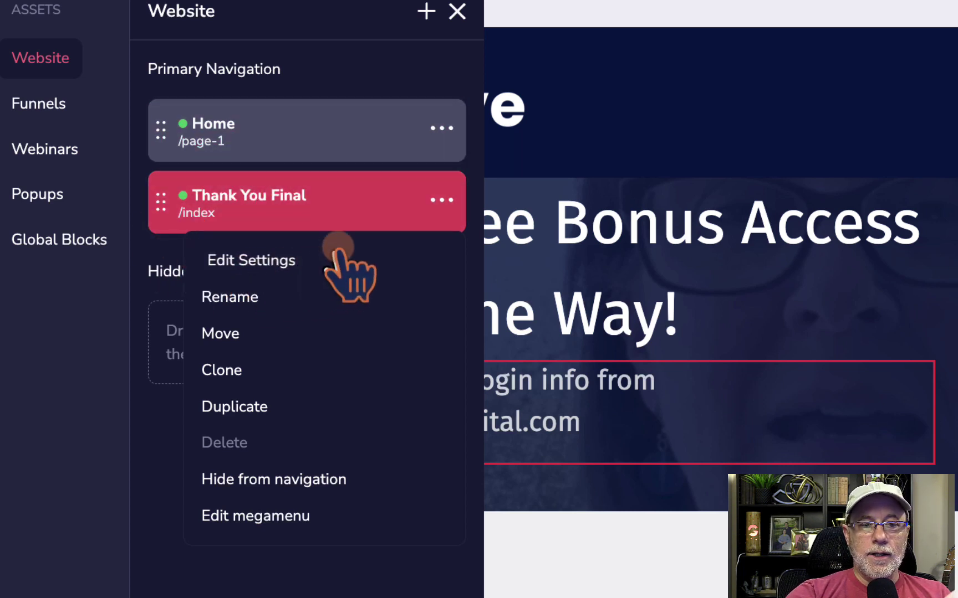
left_click(242, 256)
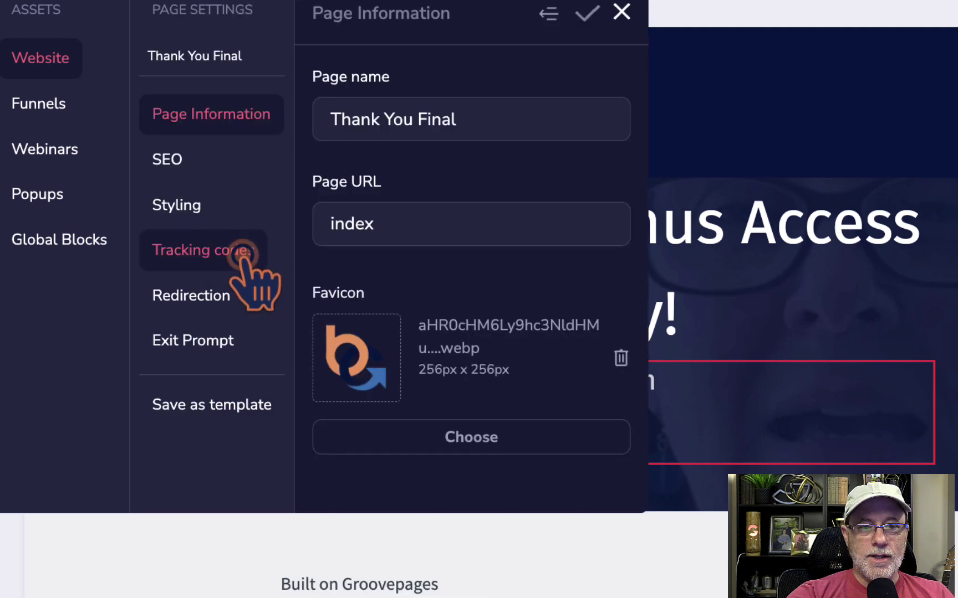
left_click(552, 12)
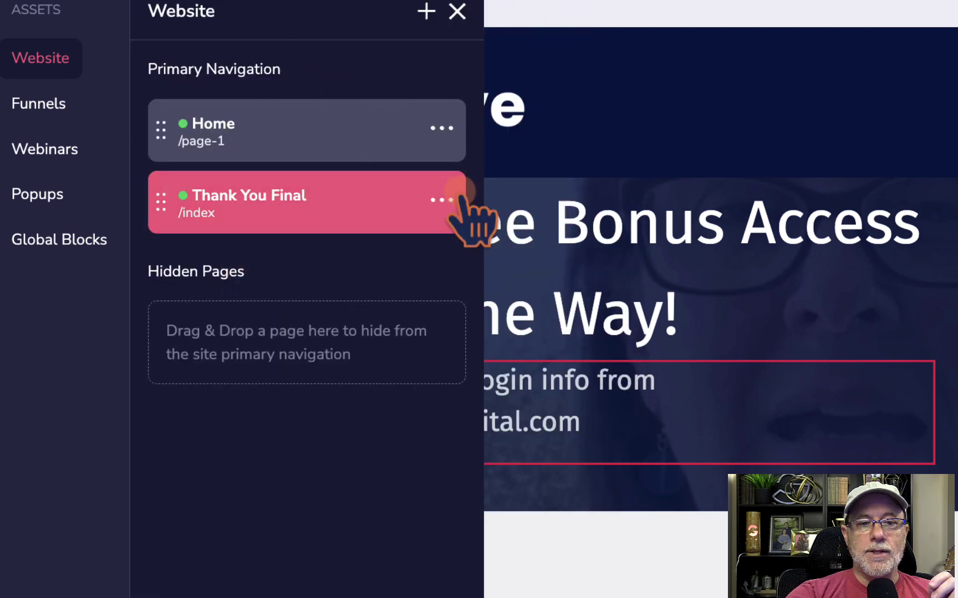
left_click(443, 198)
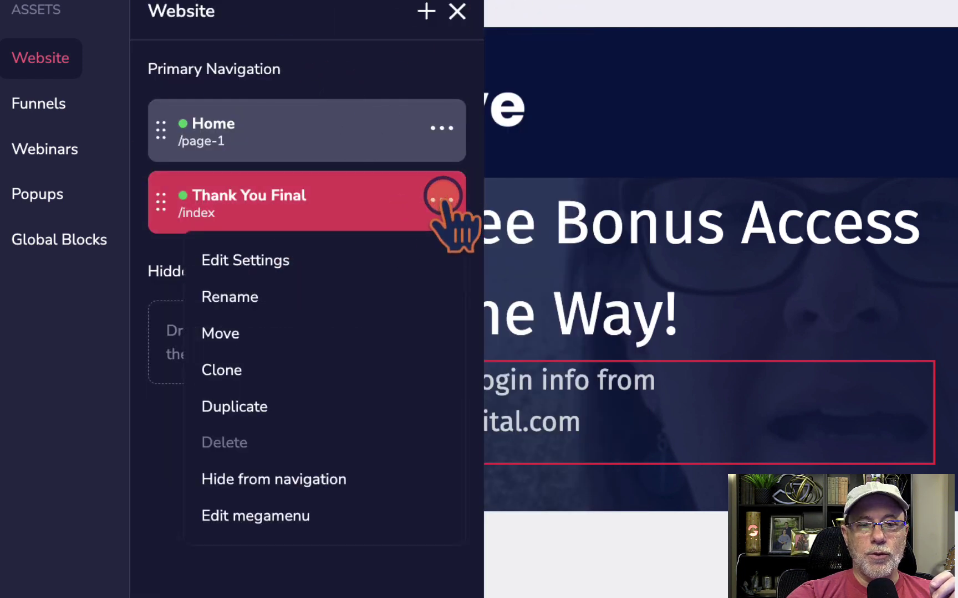
left_click(243, 257)
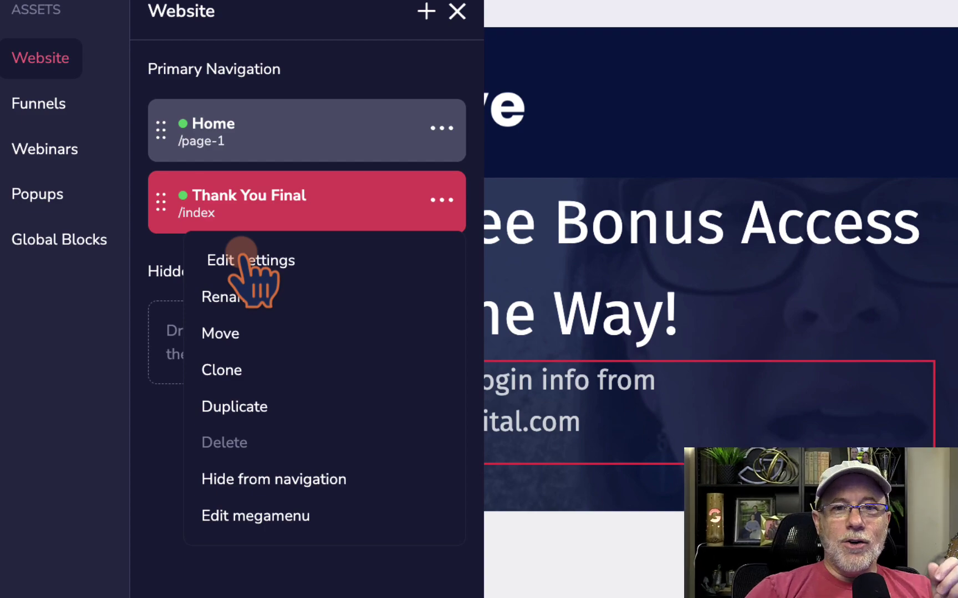